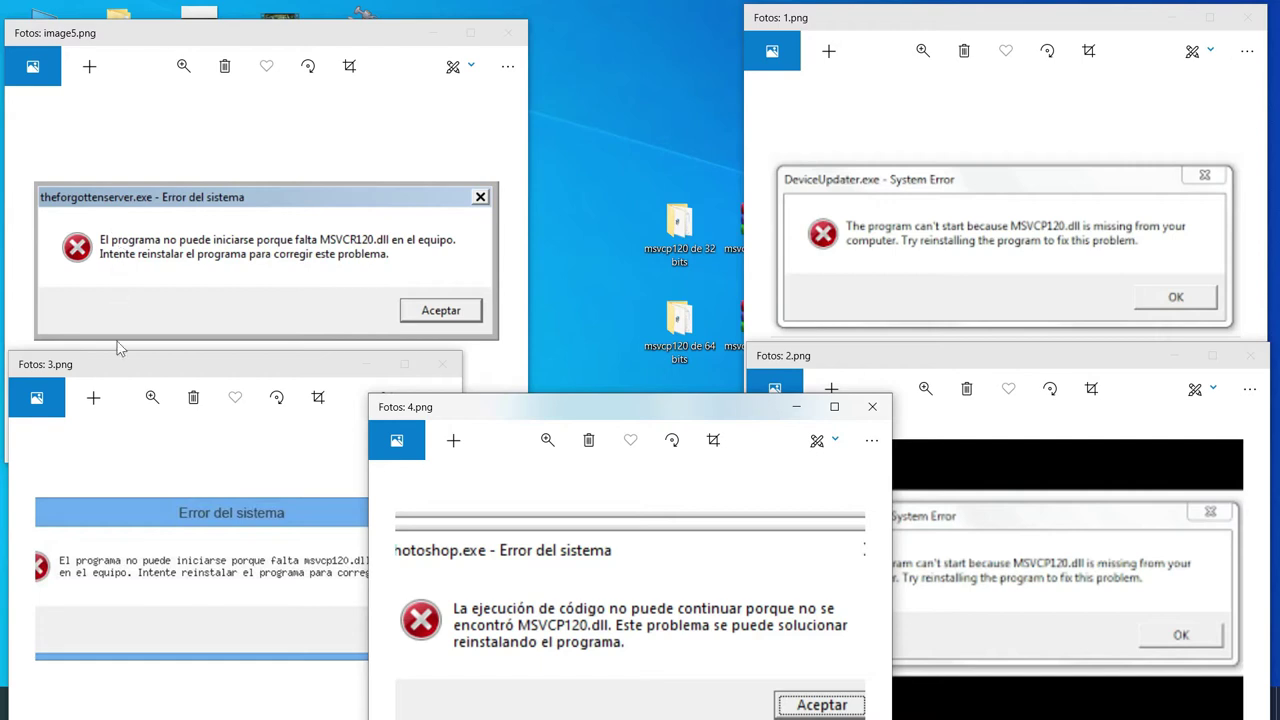
Close all the open Photos windows showing the missing DLL error images, clearing the desktop
click(866, 415)
click(446, 364)
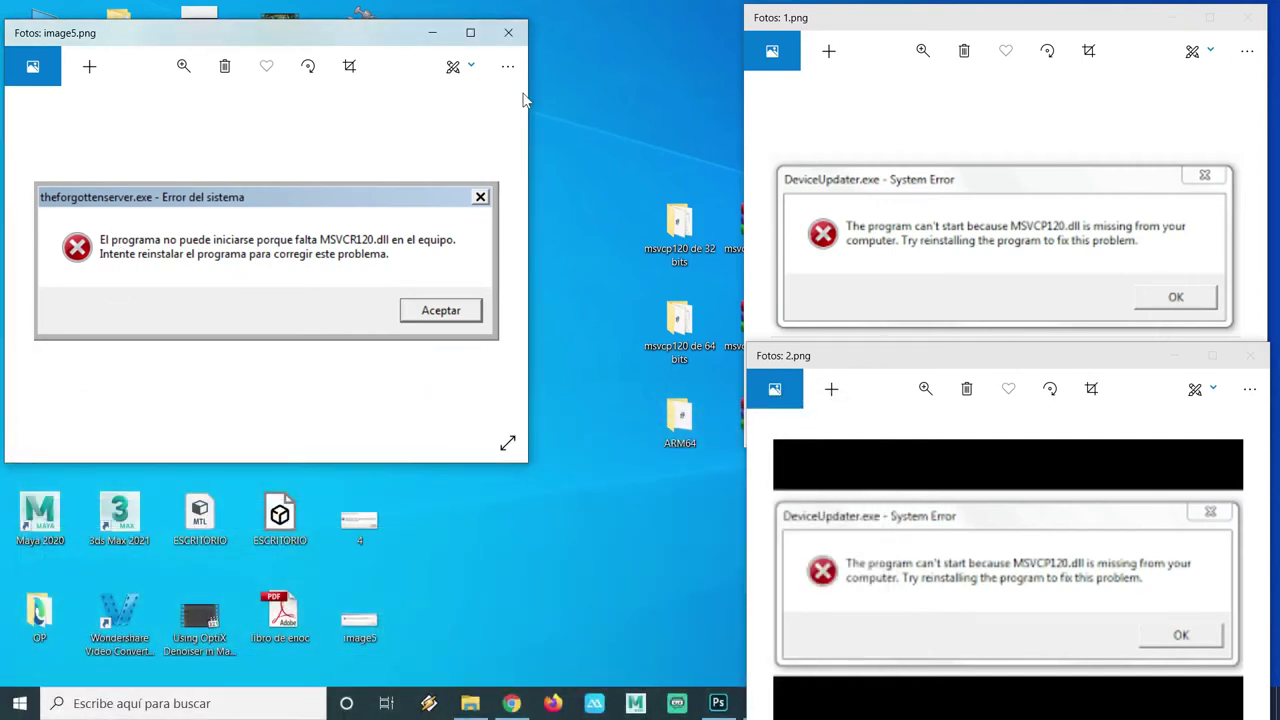
click(508, 32)
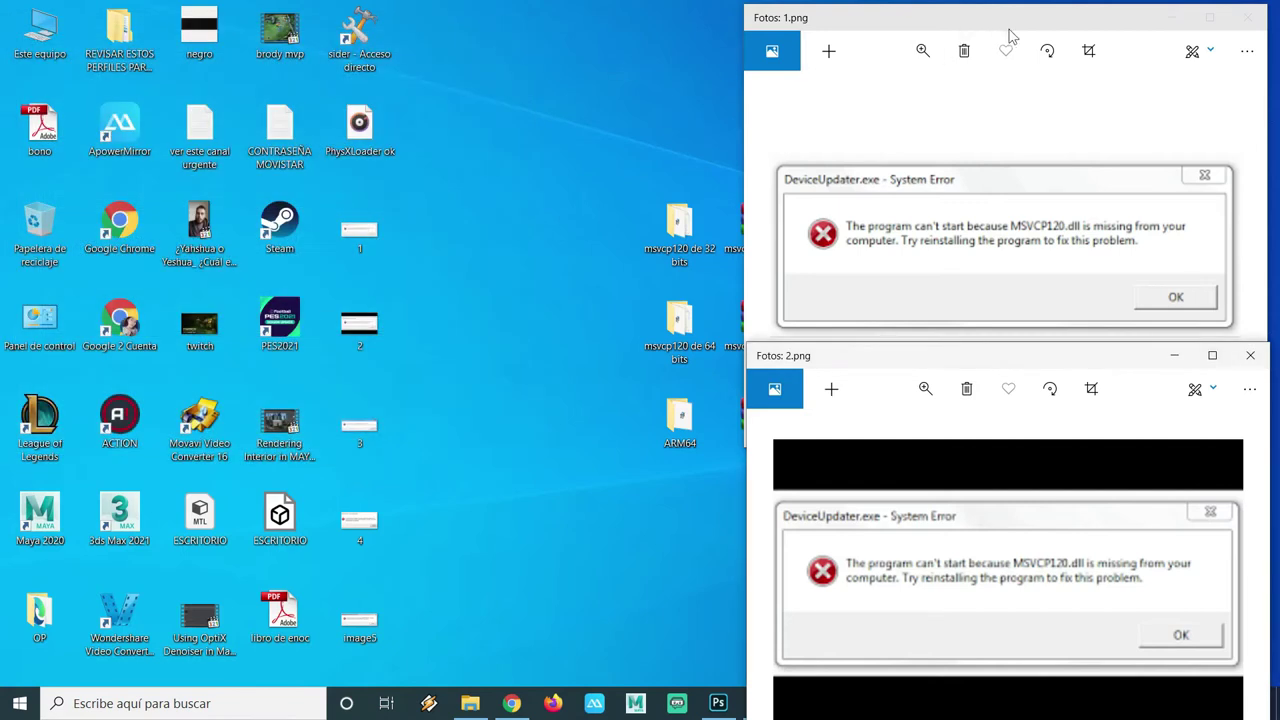
click(1248, 17)
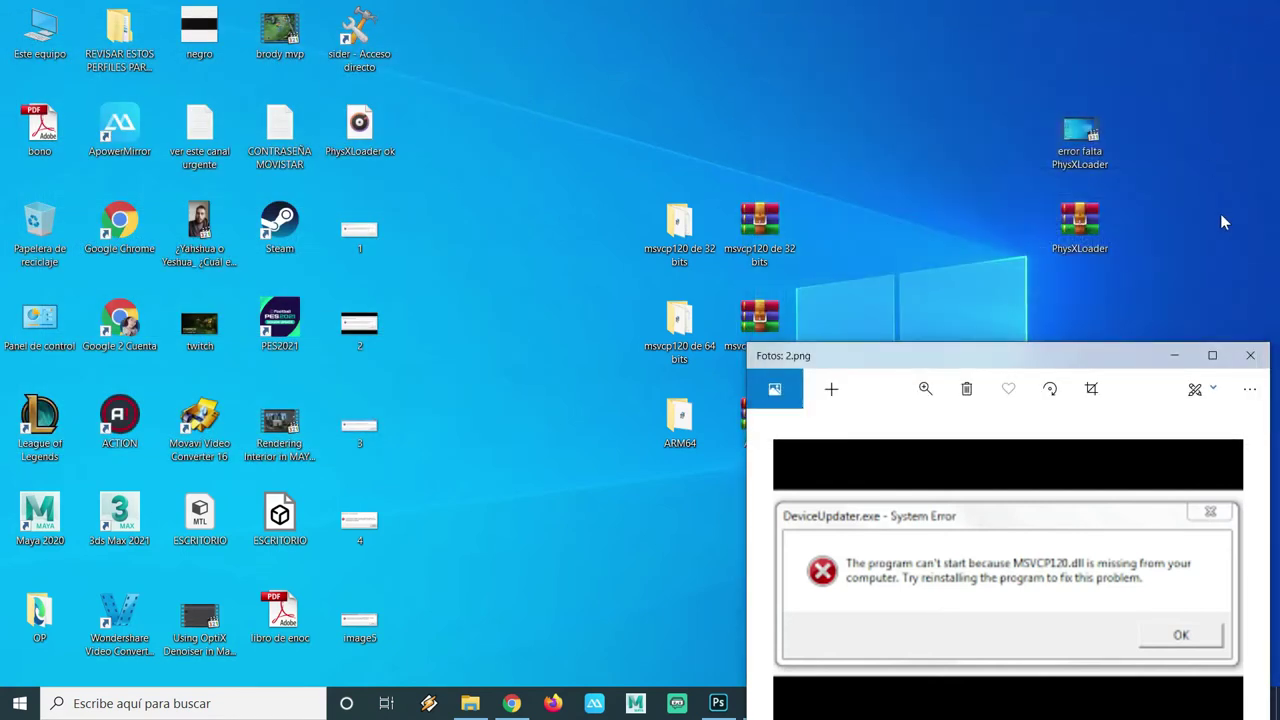
click(1250, 354)
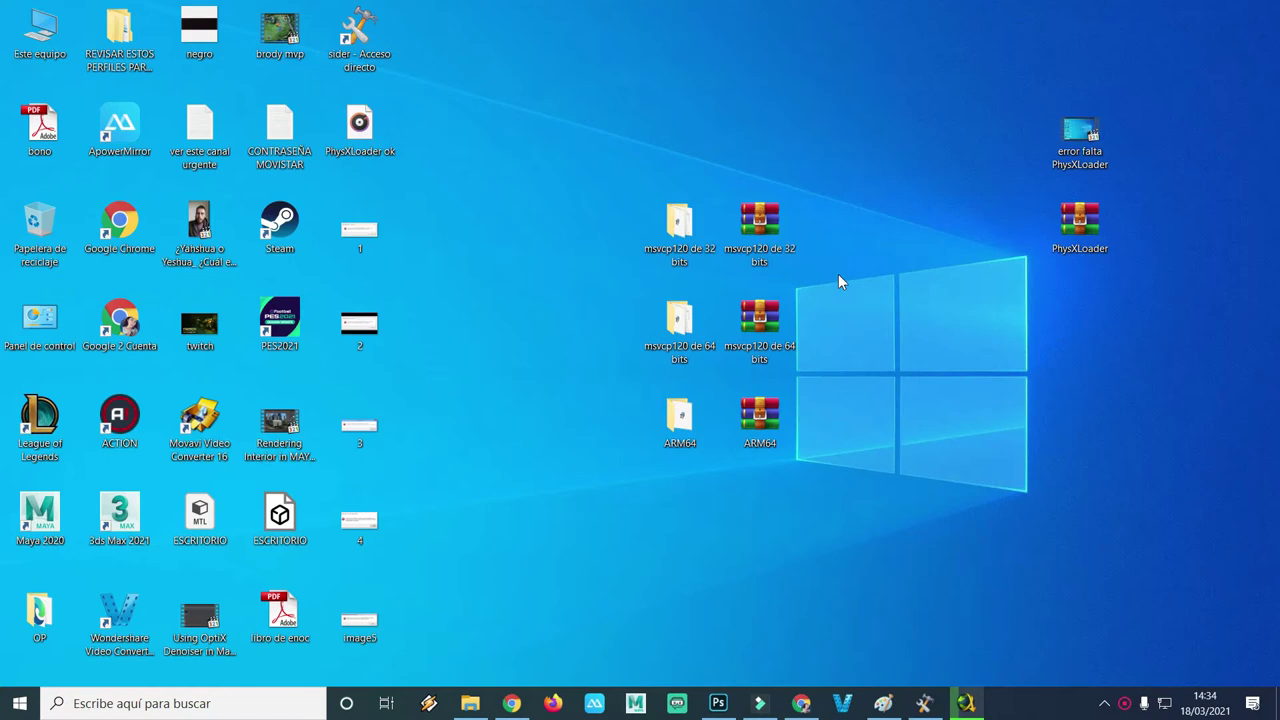
drag(843, 151, 617, 444)
click(785, 252)
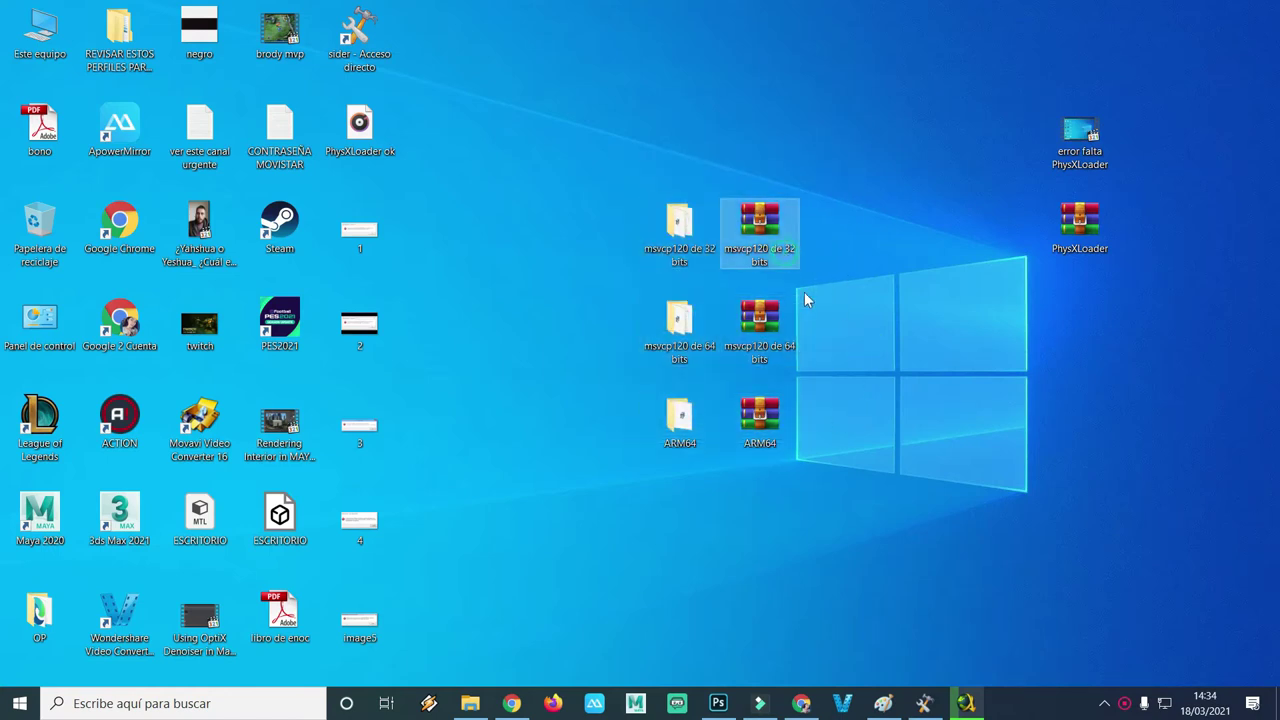
click(789, 348)
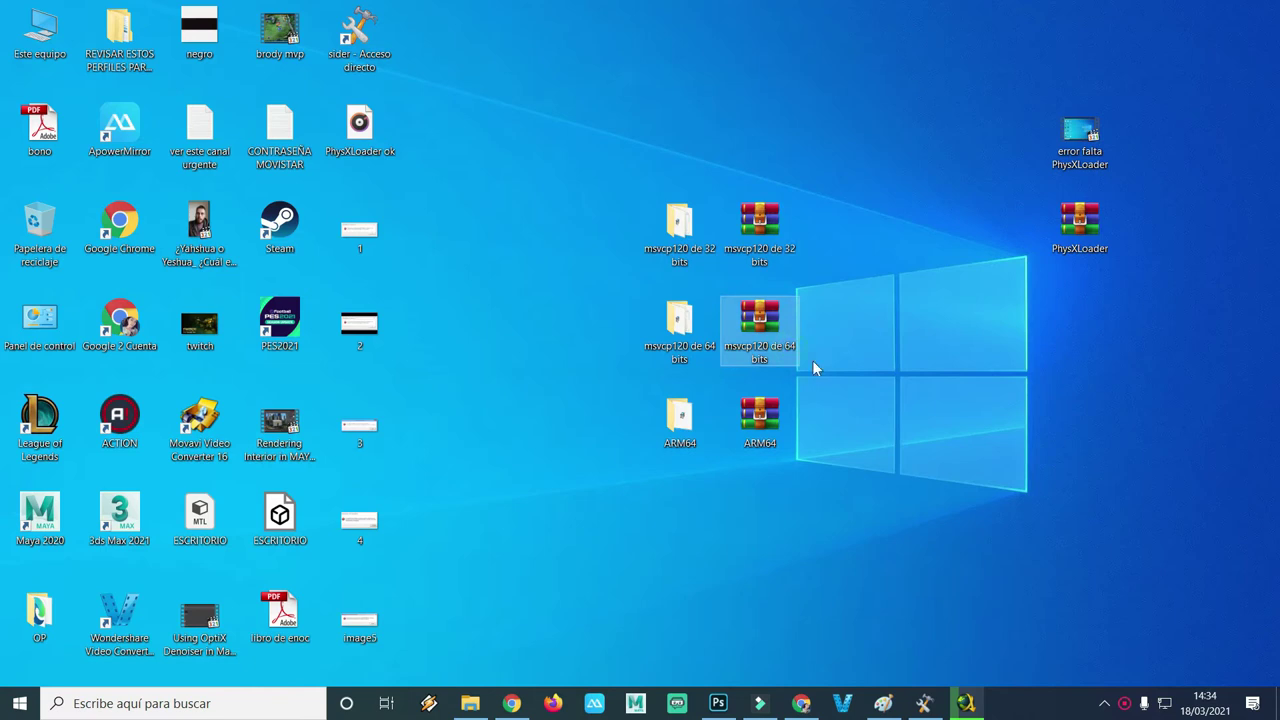
drag(857, 474, 634, 428)
click(811, 432)
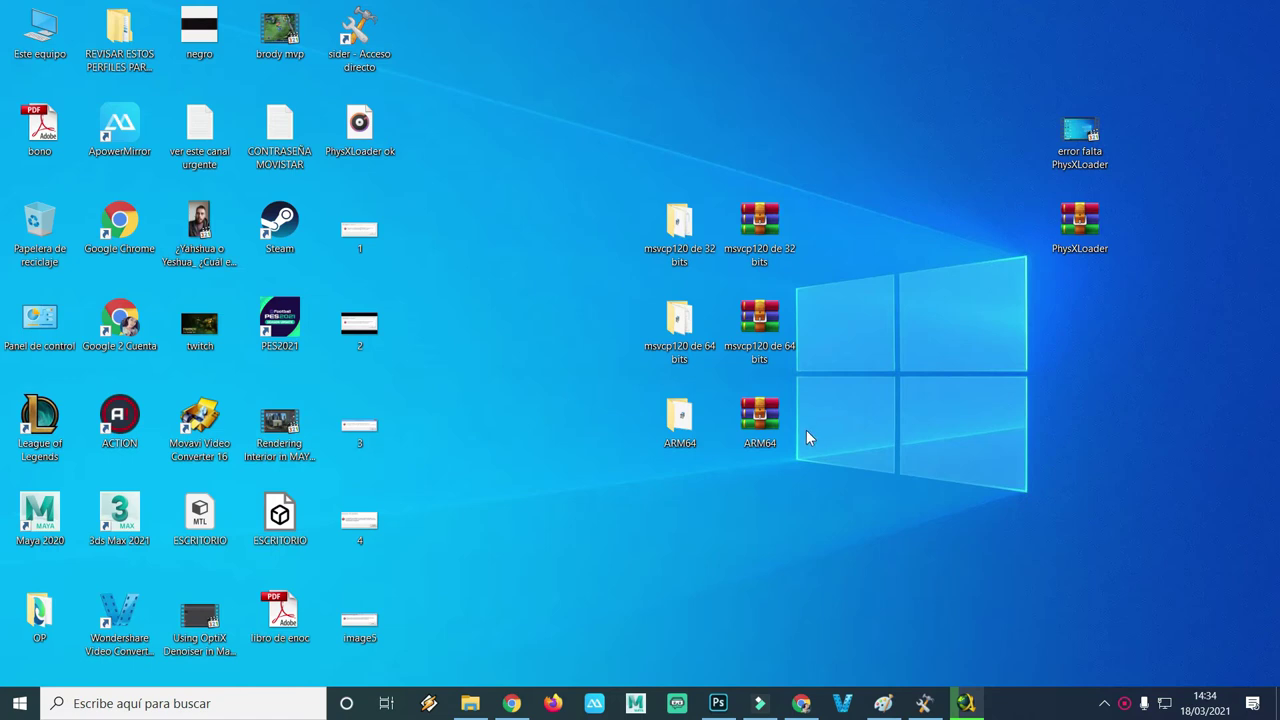
Open the properties of Este equipo, check the system type, and move the window clear of the msvcp120 folders
right_click(42, 50)
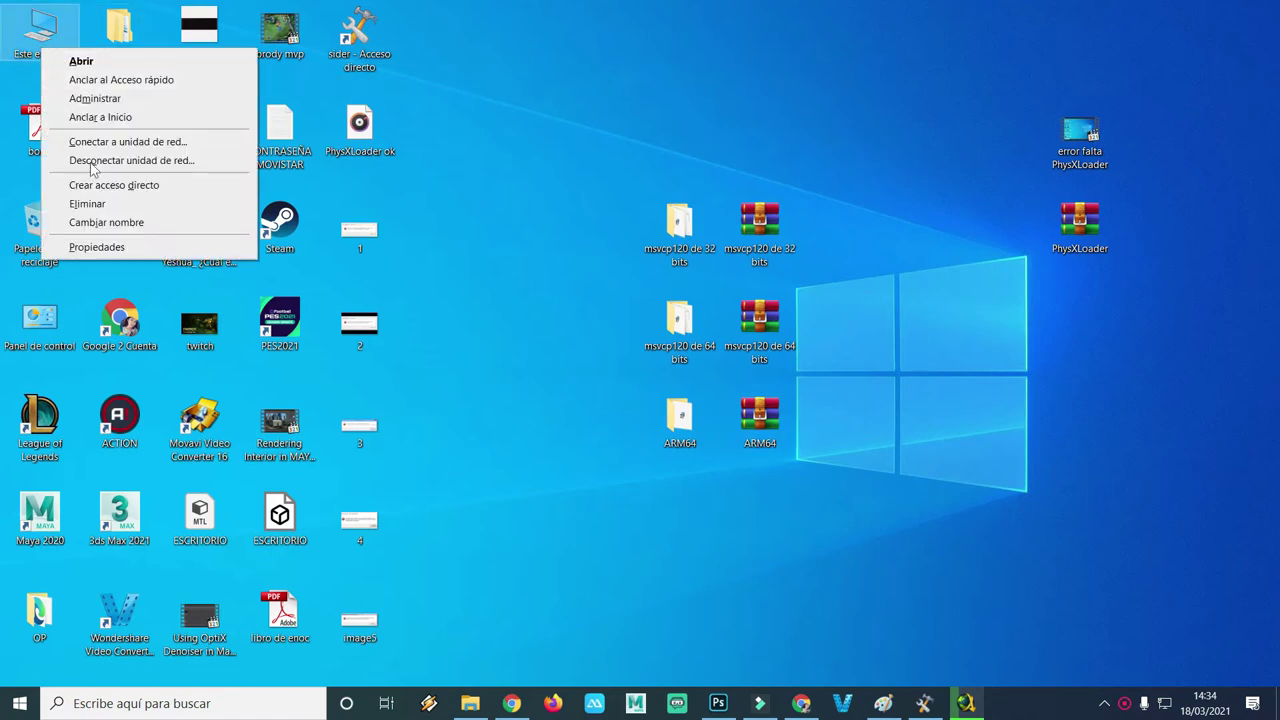
click(118, 246)
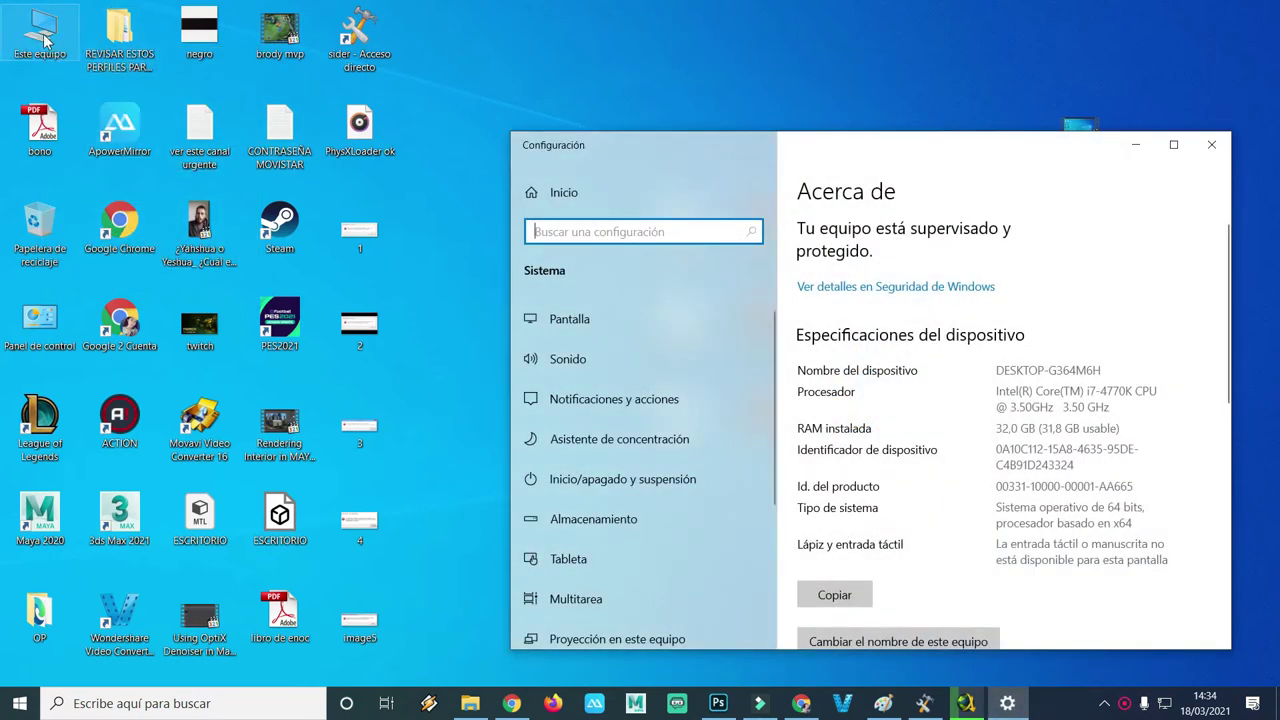
click(42, 40)
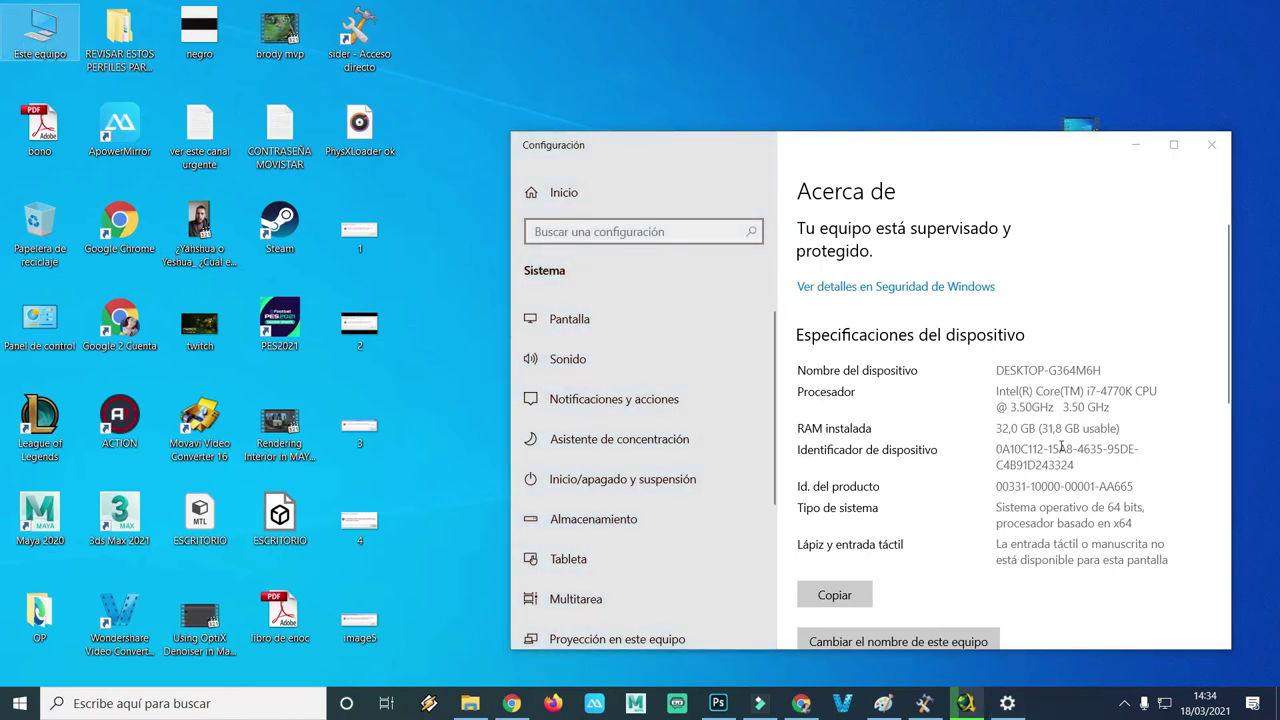
drag(1140, 522, 1097, 523)
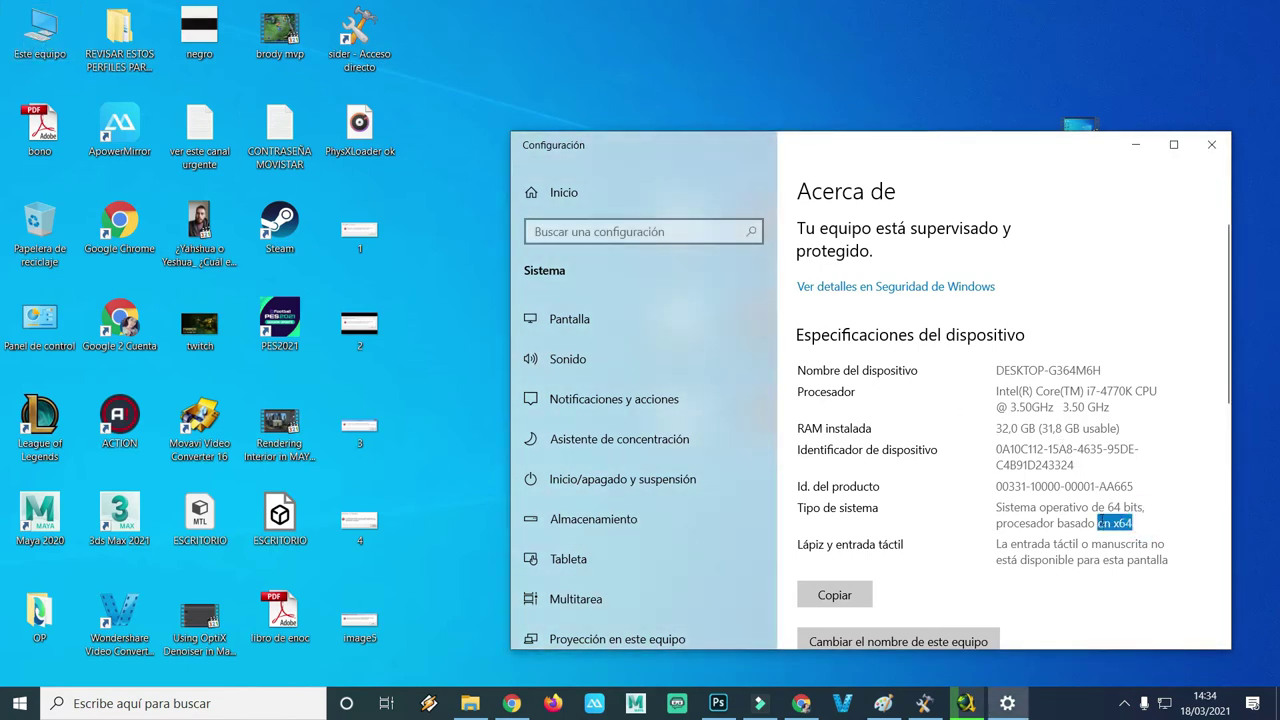
drag(1095, 153, 490, 98)
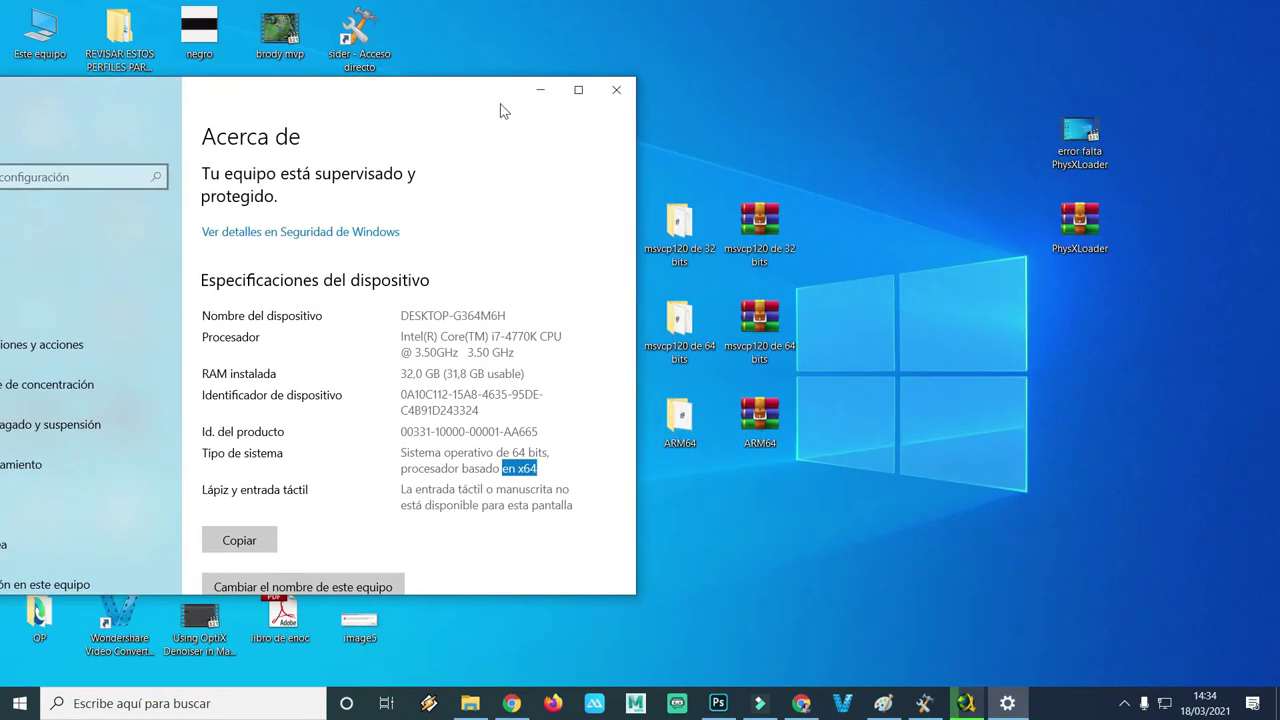
Look through the files in the msvcp120 de 32 bits folder, then close it and the system information window
double_click(680, 224)
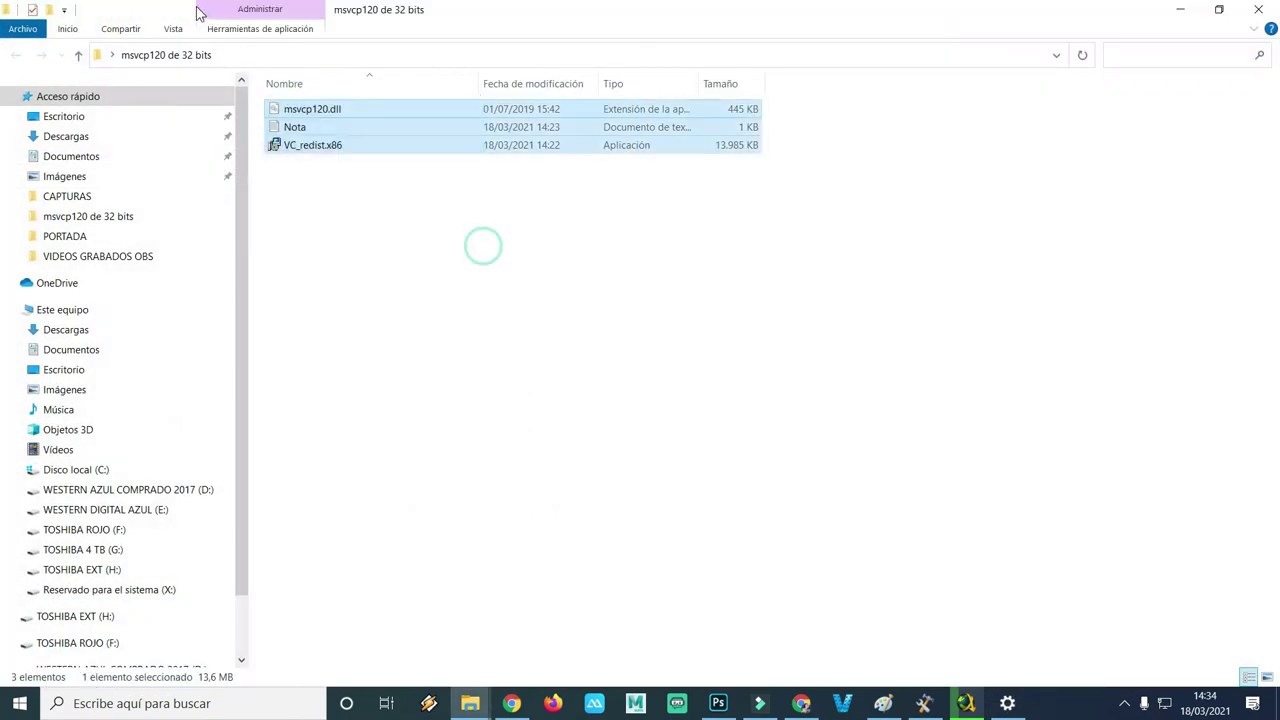
click(323, 150)
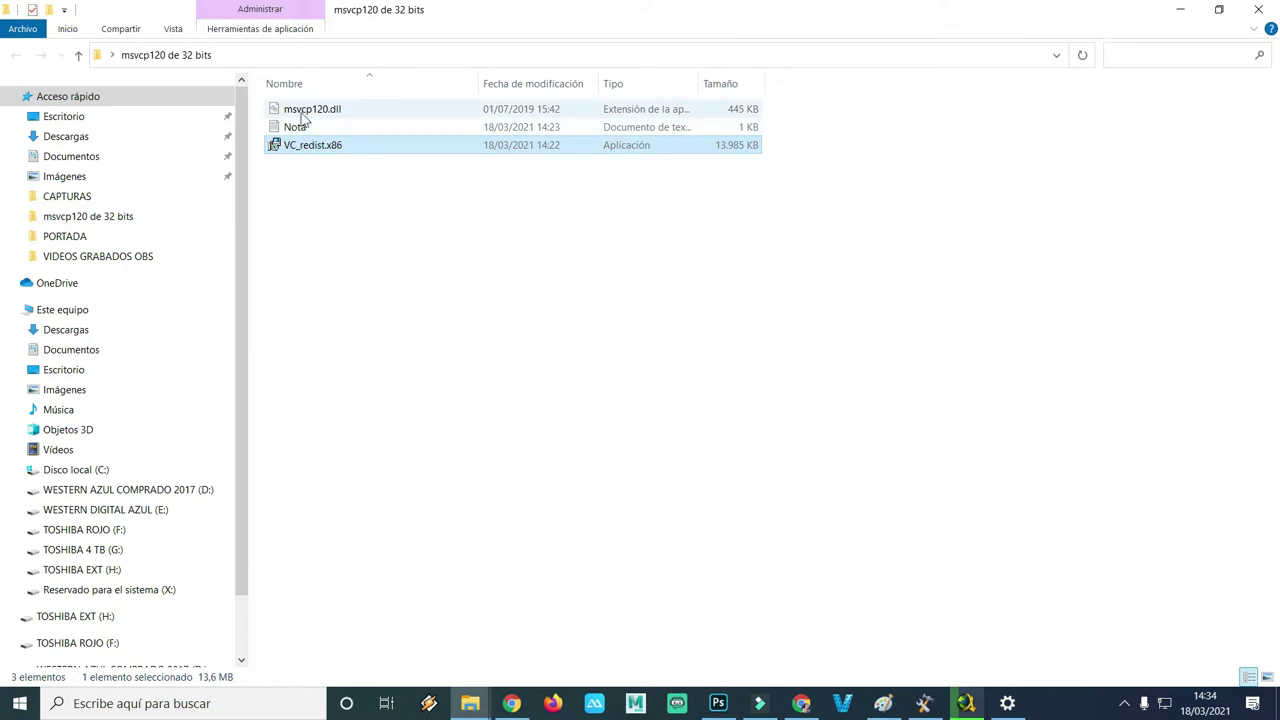
click(589, 254)
click(1259, 8)
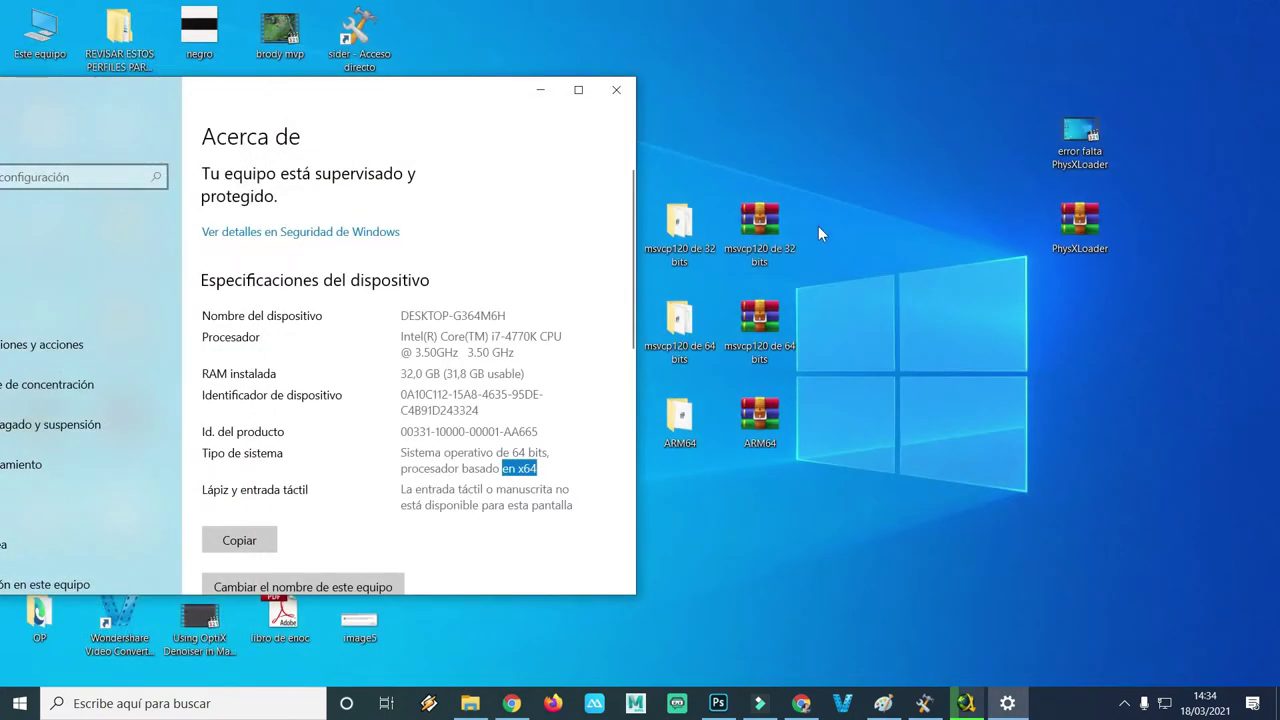
click(616, 89)
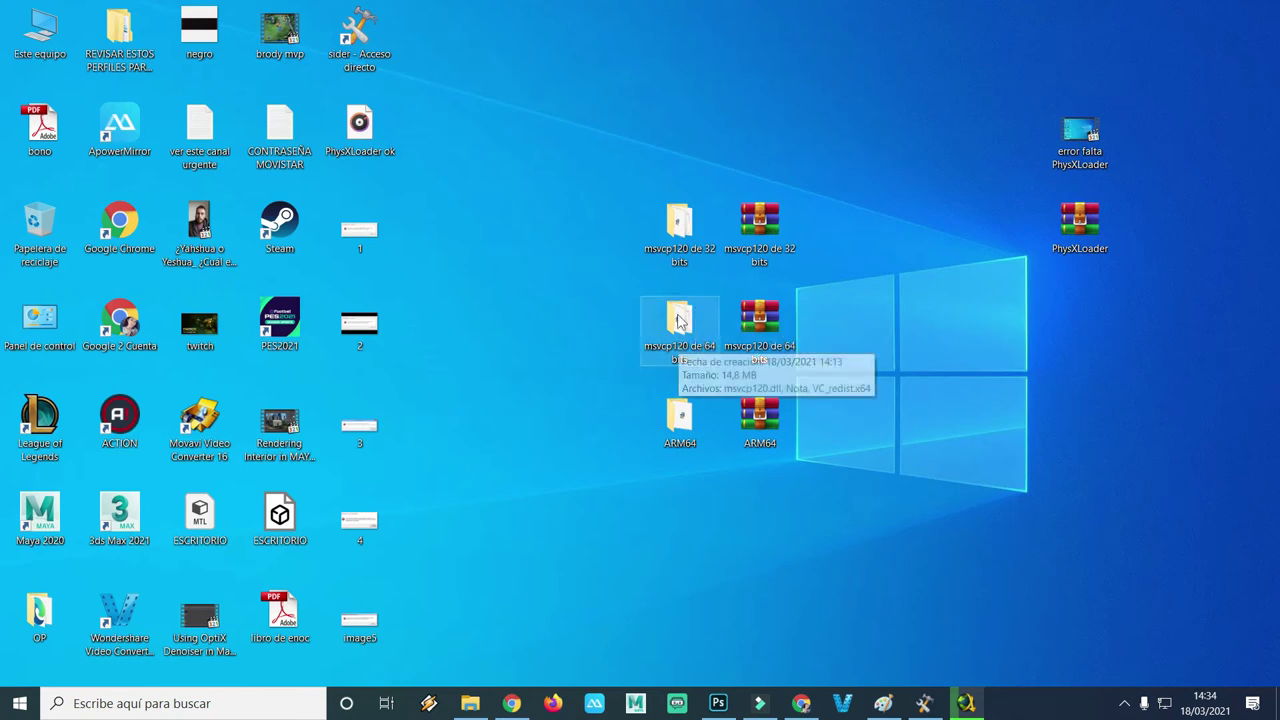
Open the msvcp120 de 64 bits folder and launch the VC_redist.x64 installer, closing it without installing
double_click(679, 343)
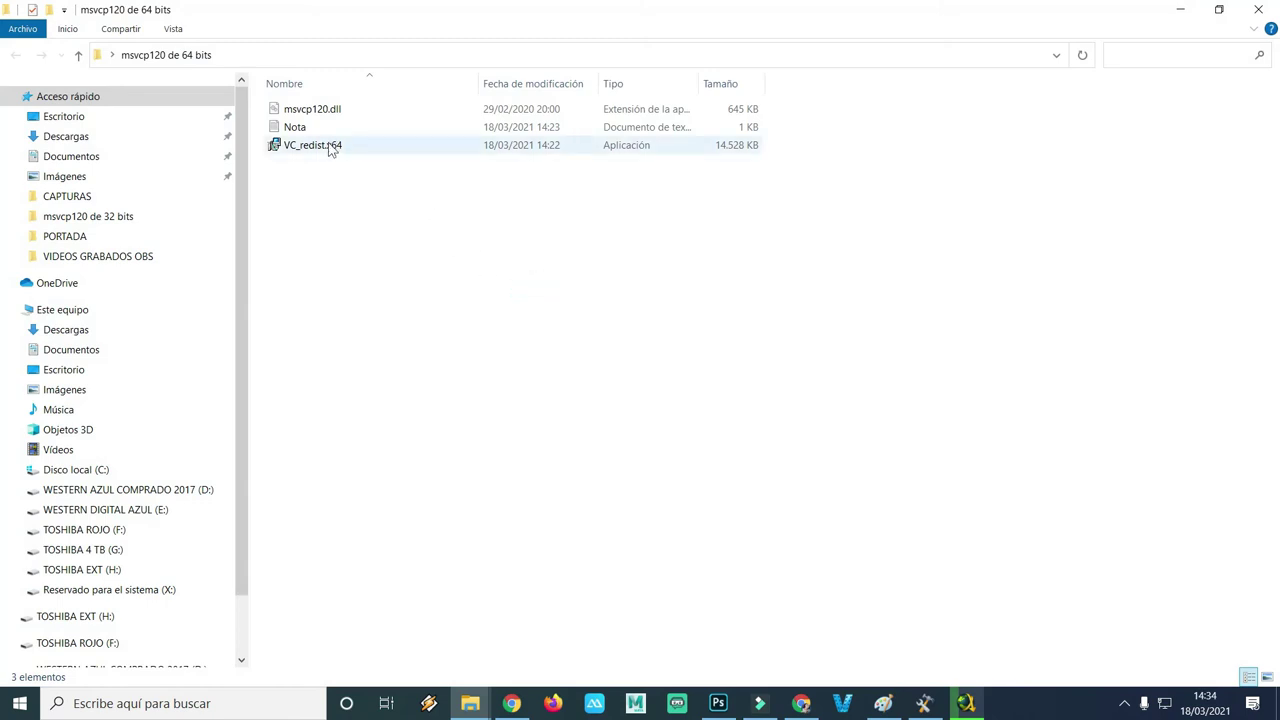
double_click(331, 148)
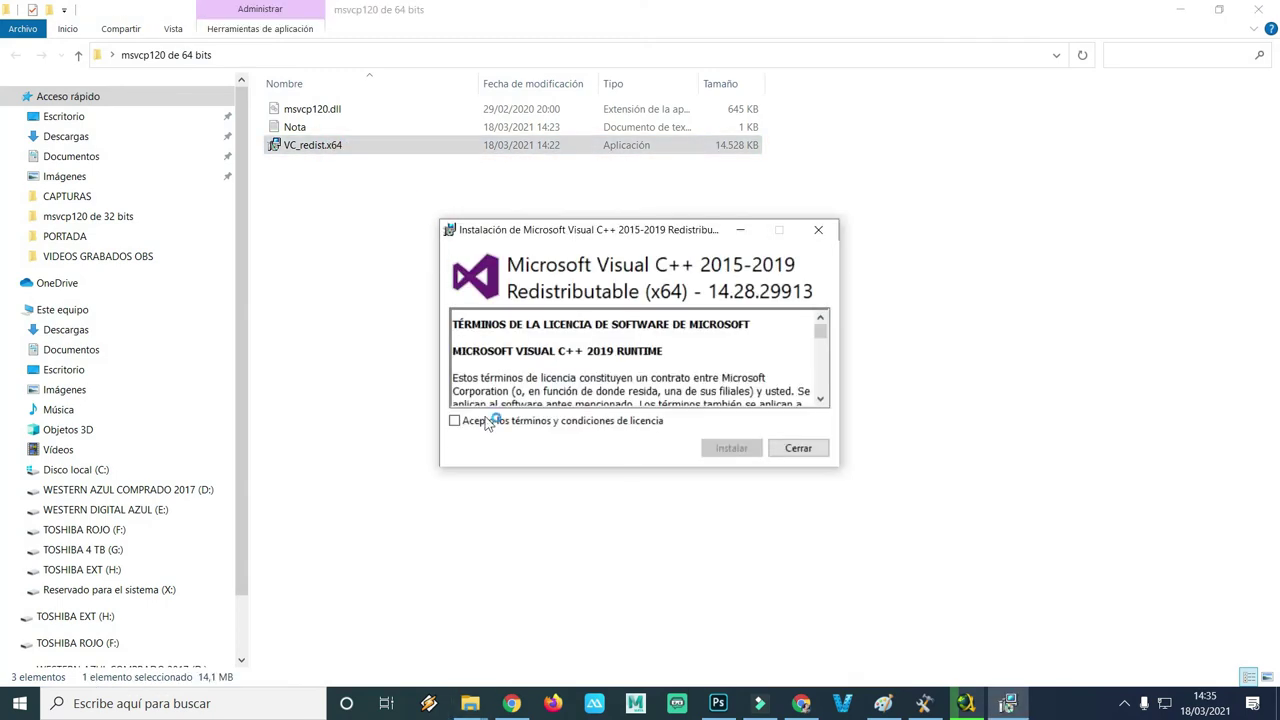
click(818, 231)
click(700, 414)
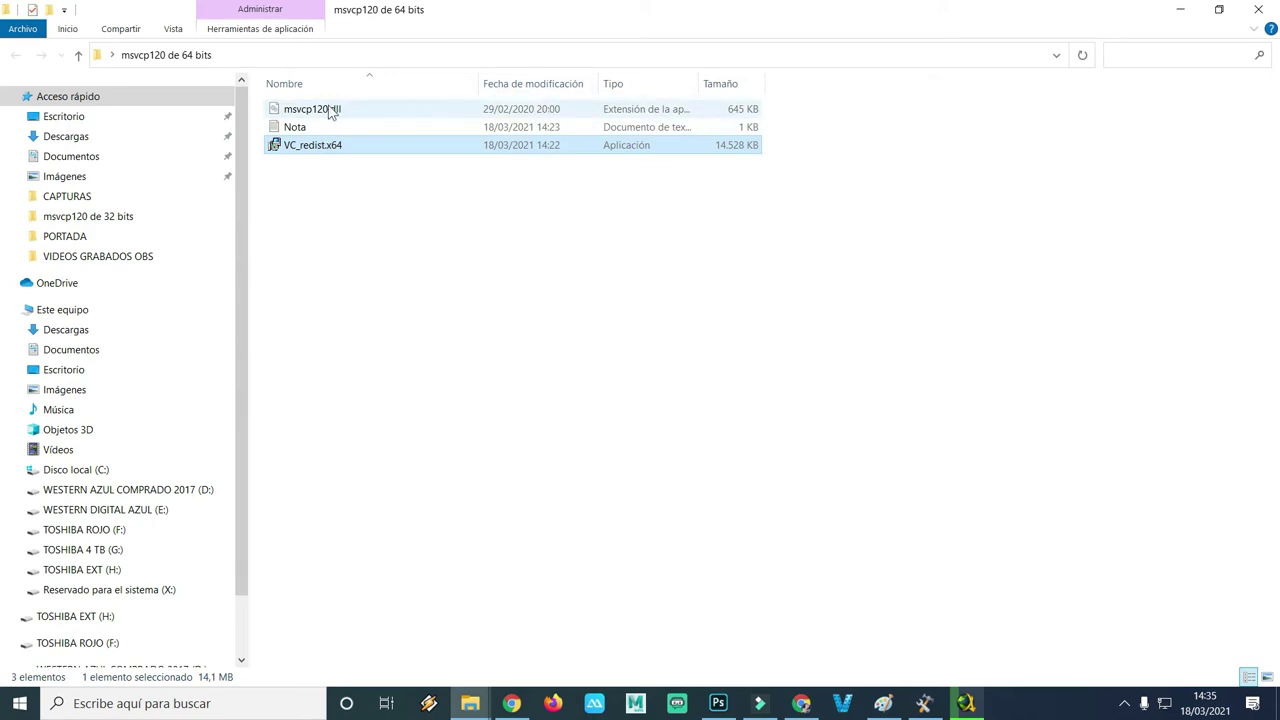
Copy the msvcp120.dll file from the msvcp120 de 64 bits folder
click(295, 117)
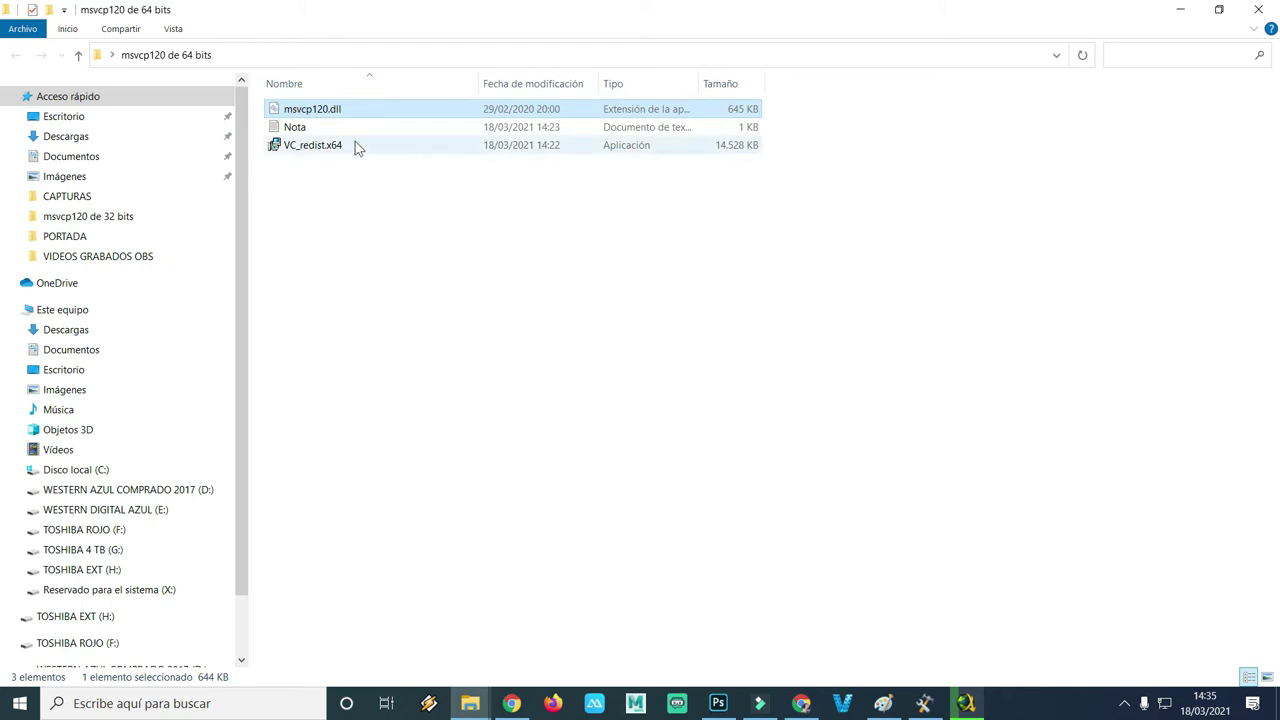
mouse_move(312, 148)
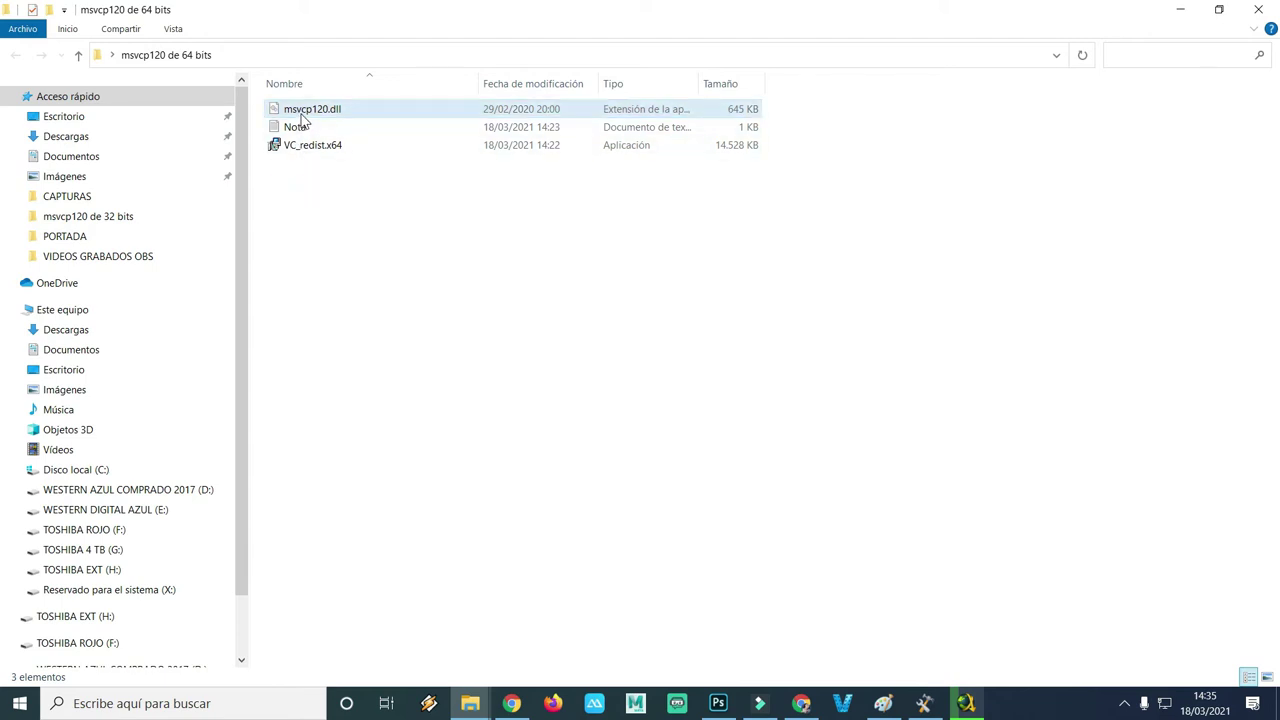
right_click(302, 113)
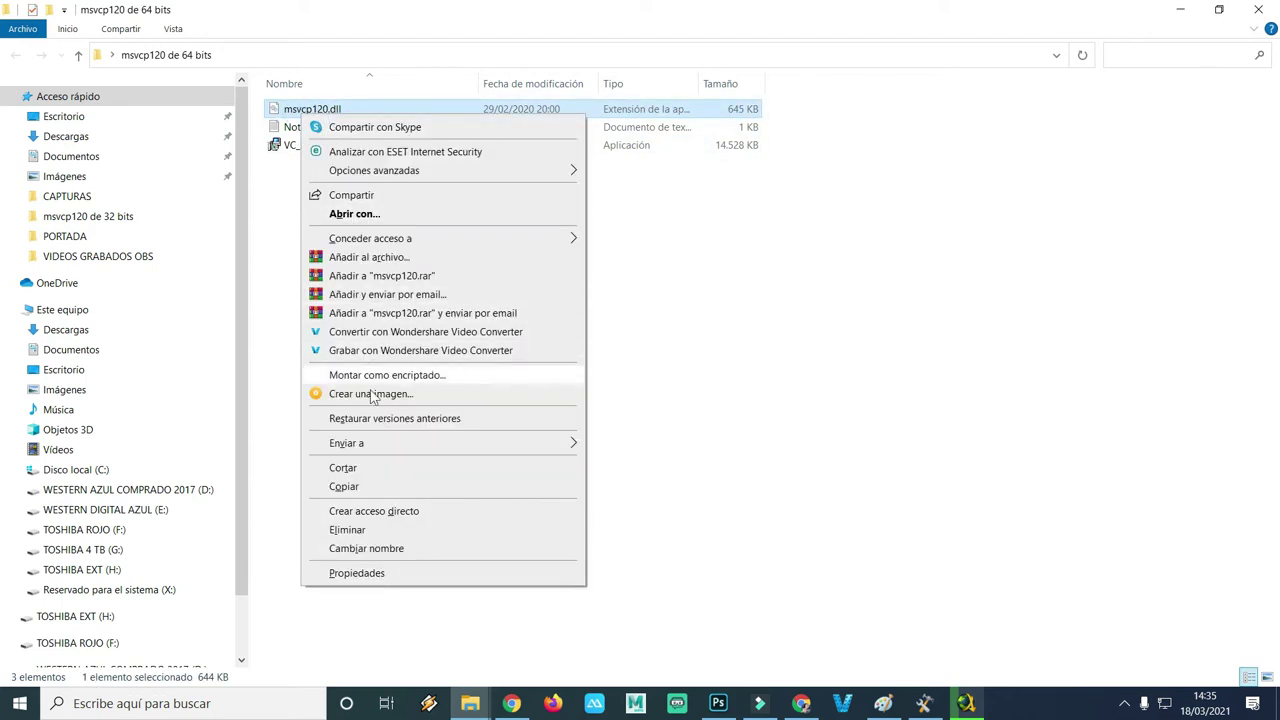
click(376, 487)
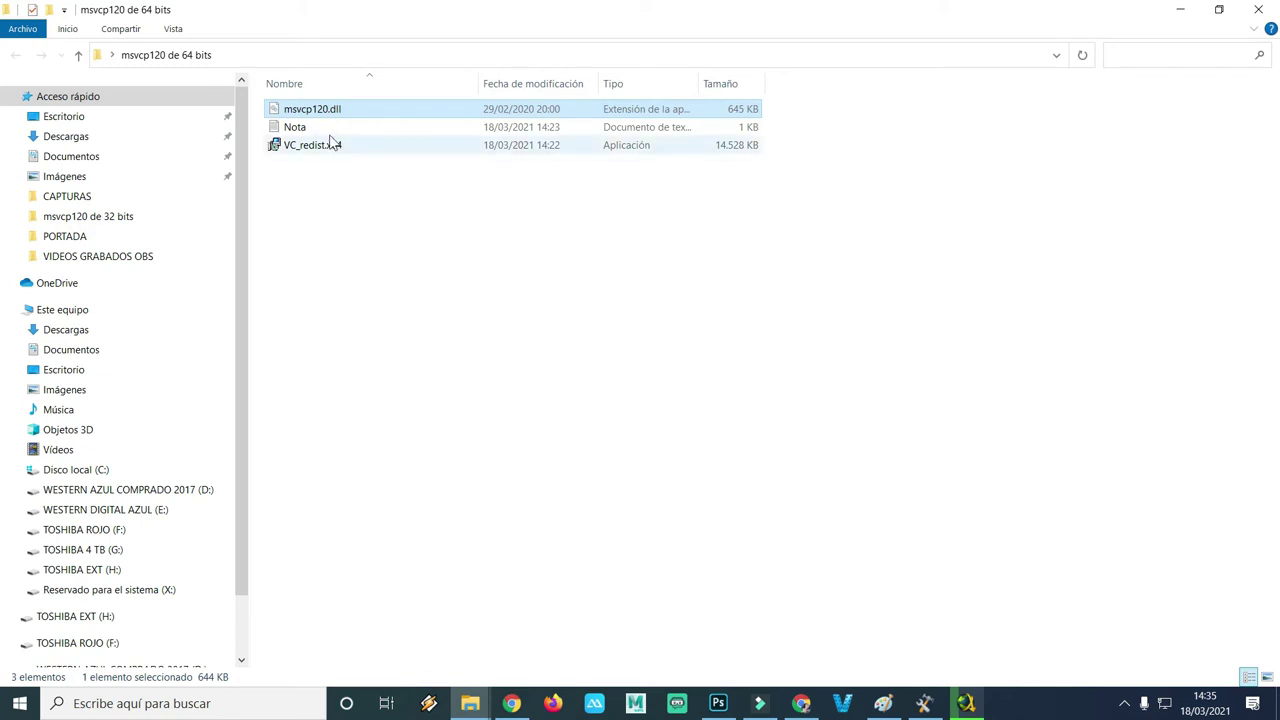
Shrink and shift the 64-bit folder window, and open the Windows folder on Disco local (C:) in a new Explorer window
double_click(588, 8)
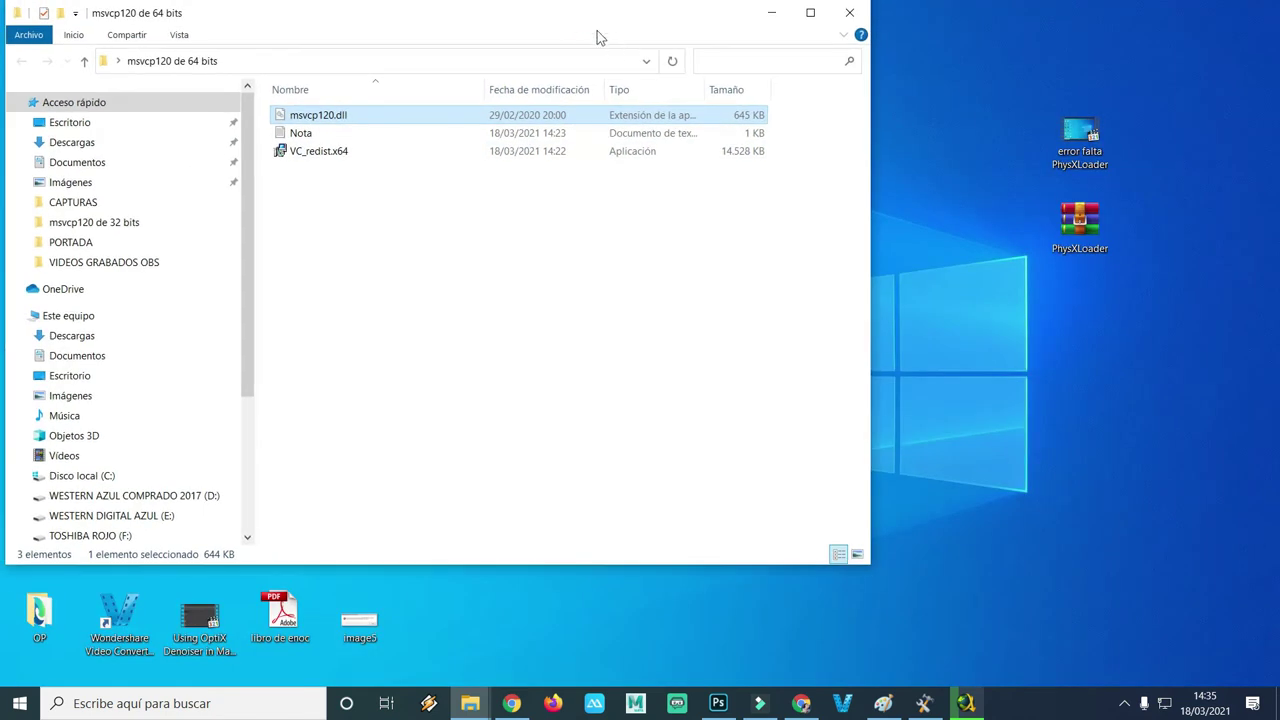
drag(594, 16, 951, 37)
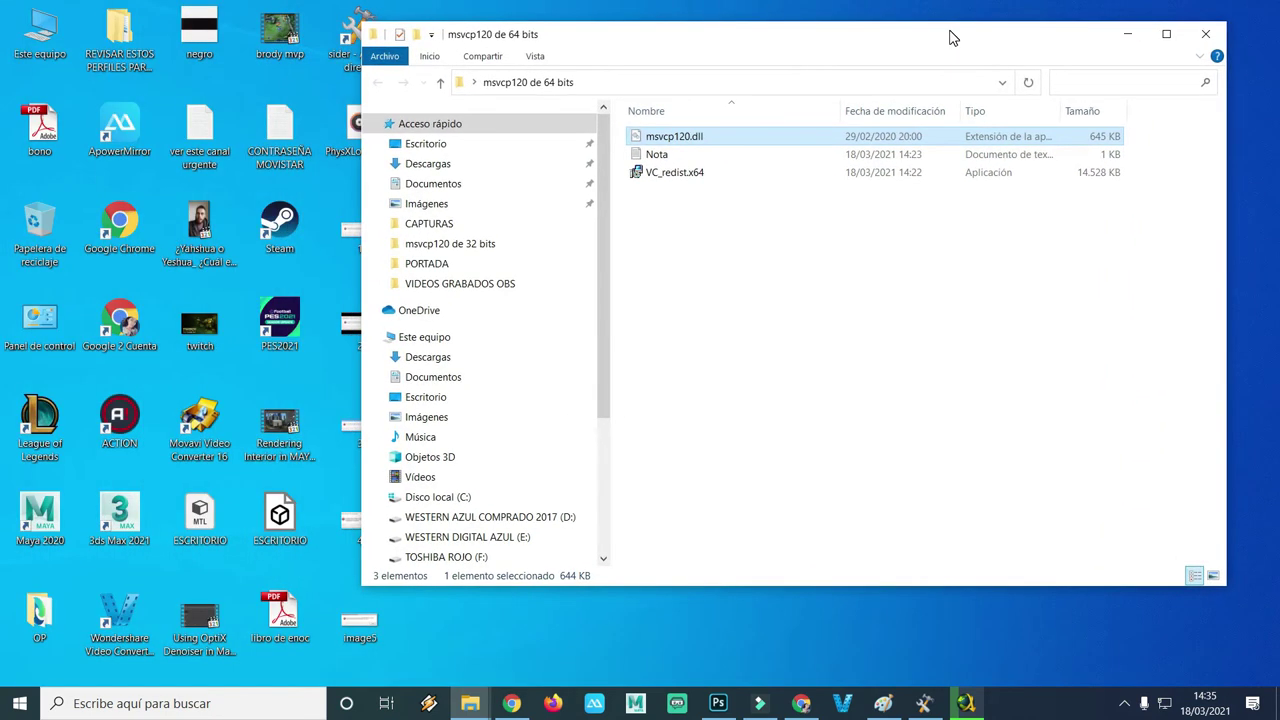
key(super+e)
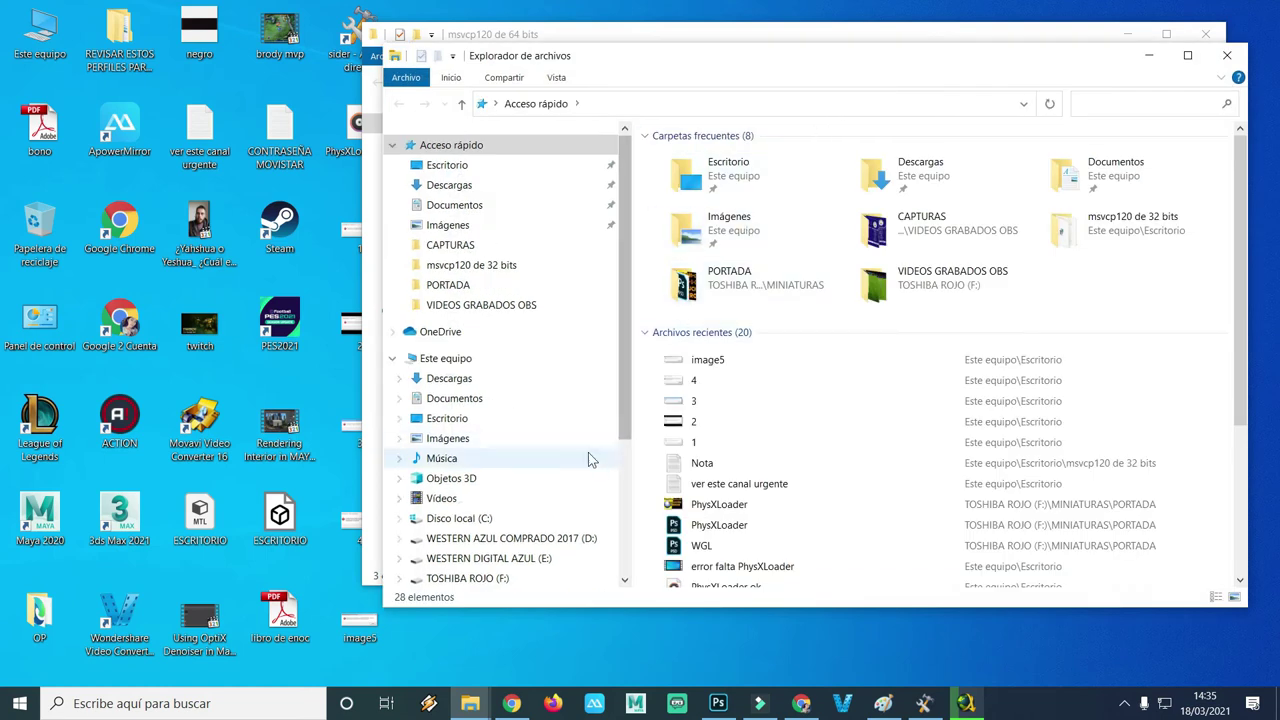
click(556, 519)
click(706, 288)
double_click(700, 301)
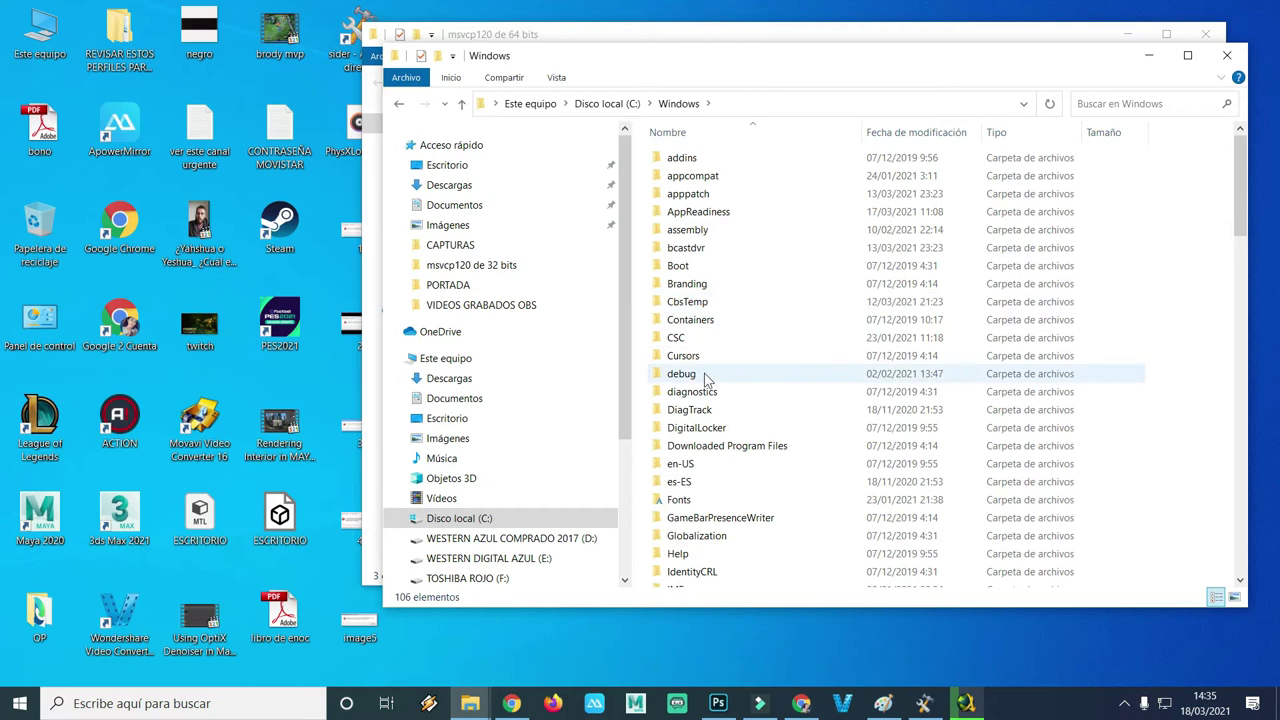
Maximize the Windows folder window and open its System32 subfolder
scroll(706, 398, down, 3)
double_click(785, 63)
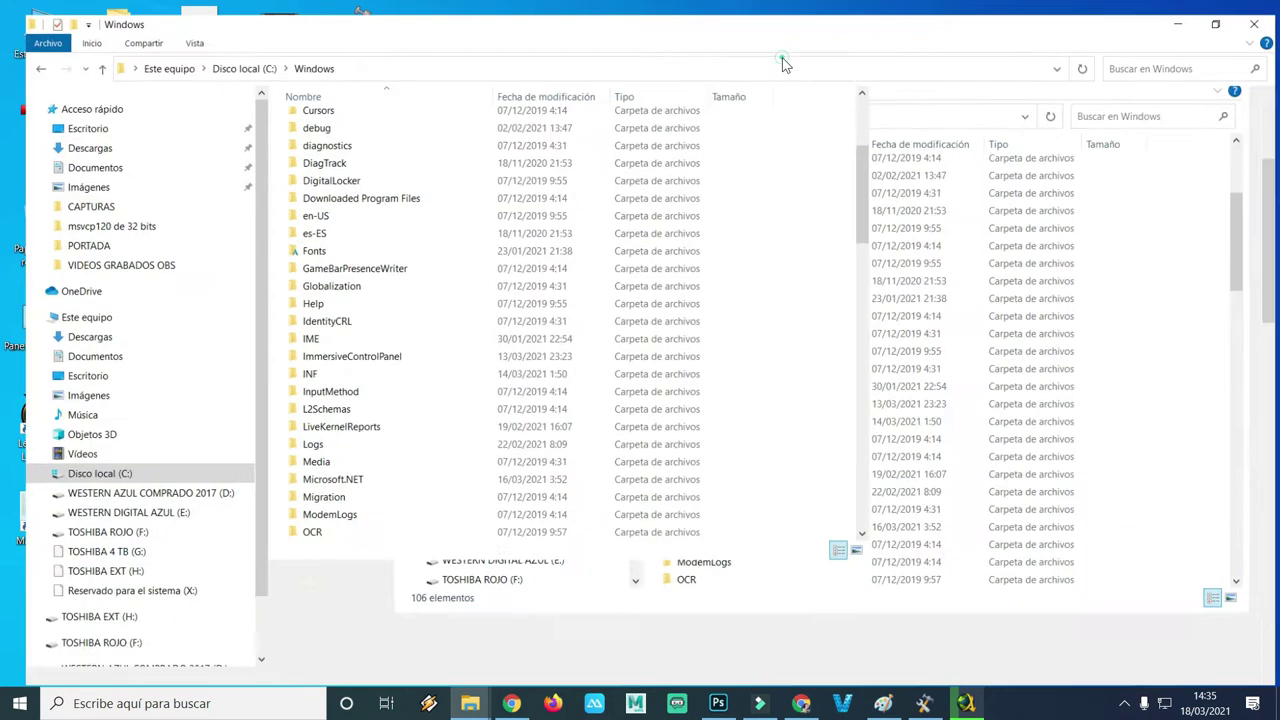
scroll(402, 320, down, 7)
scroll(402, 337, down, 3)
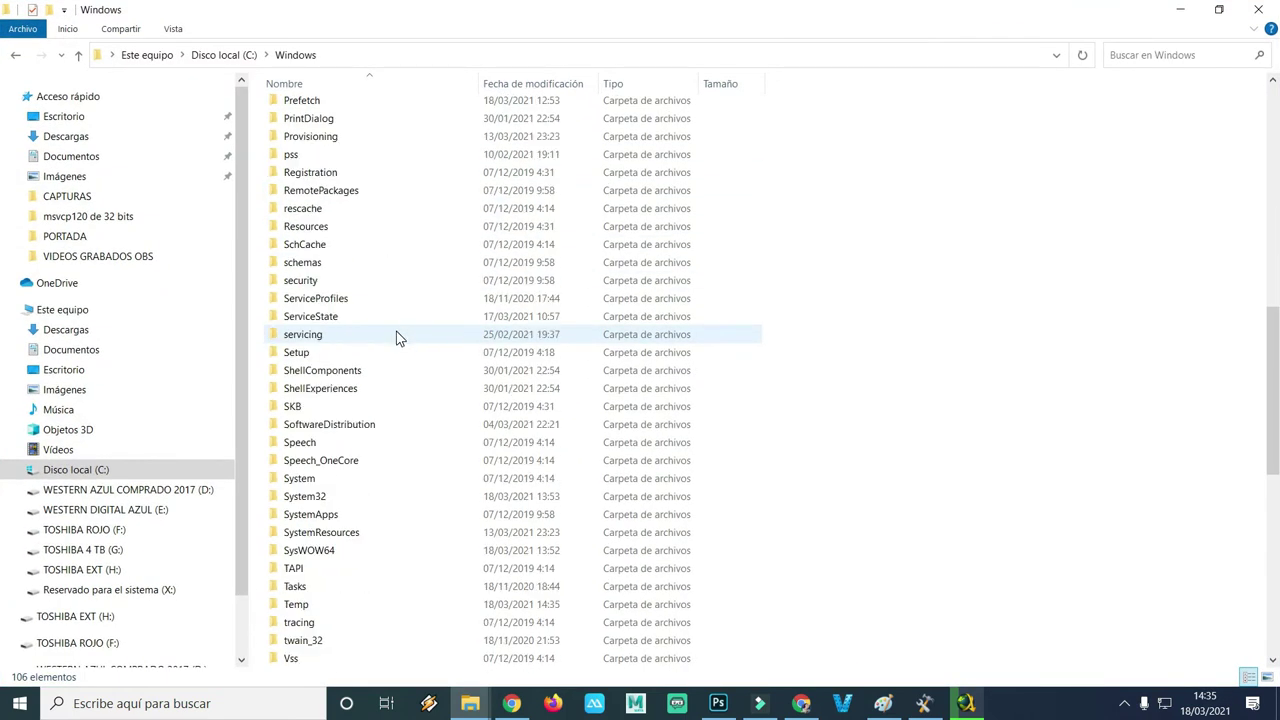
click(300, 496)
double_click(300, 496)
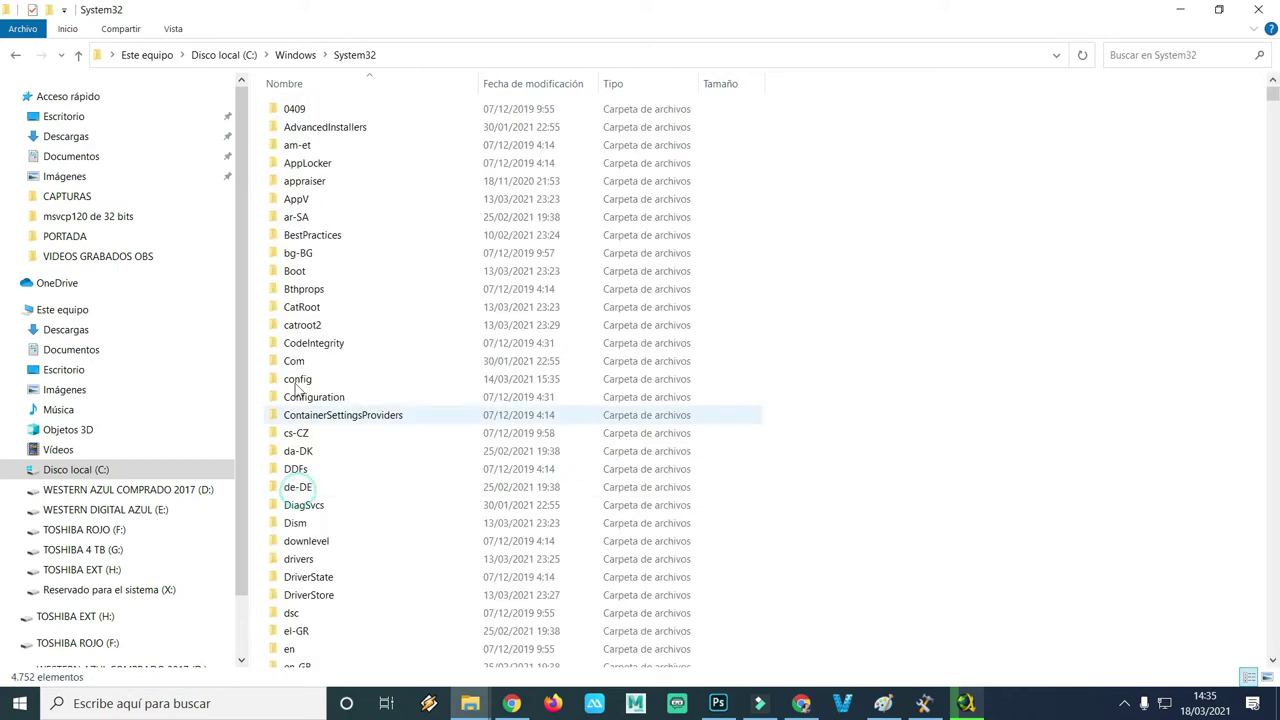
Try to paste the copied msvcp120.dll into the System32 folder, dismissing the file replacement
right_click(260, 345)
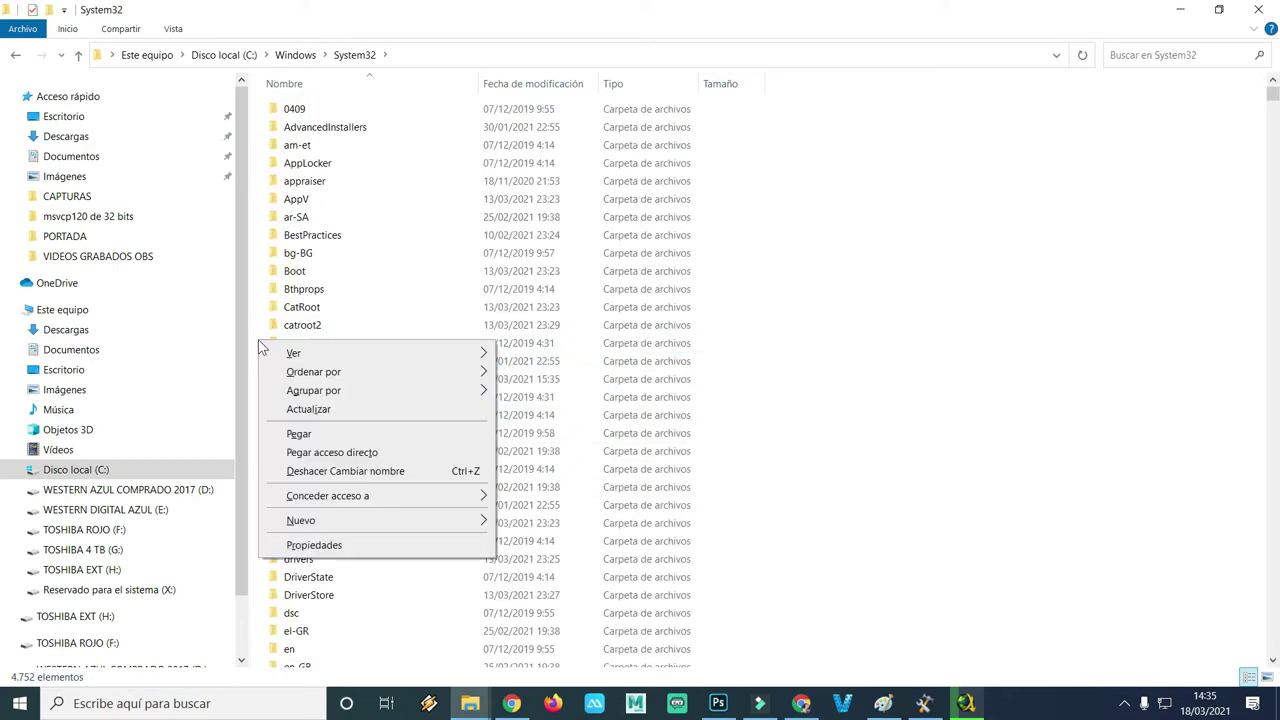
click(300, 434)
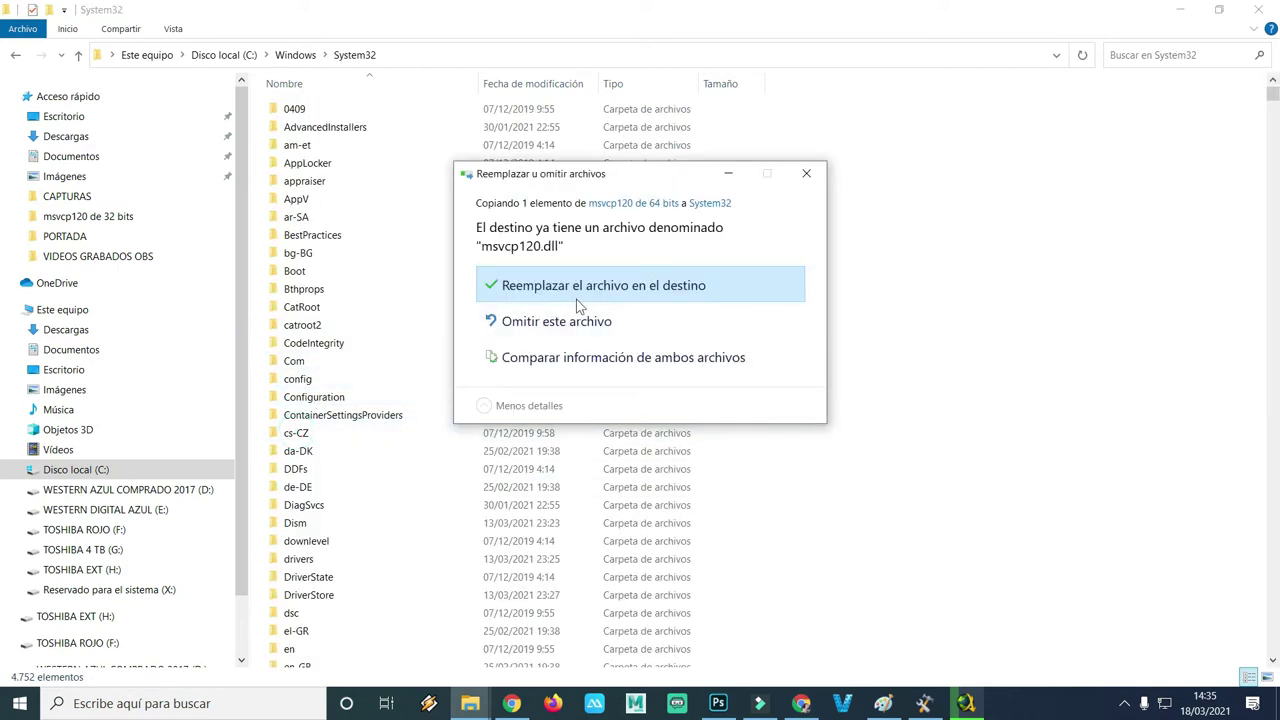
click(806, 174)
Open the SysWOW64 subfolder of Windows and try to paste the copied msvcp120.dll there, dismissing the file replacement
click(79, 55)
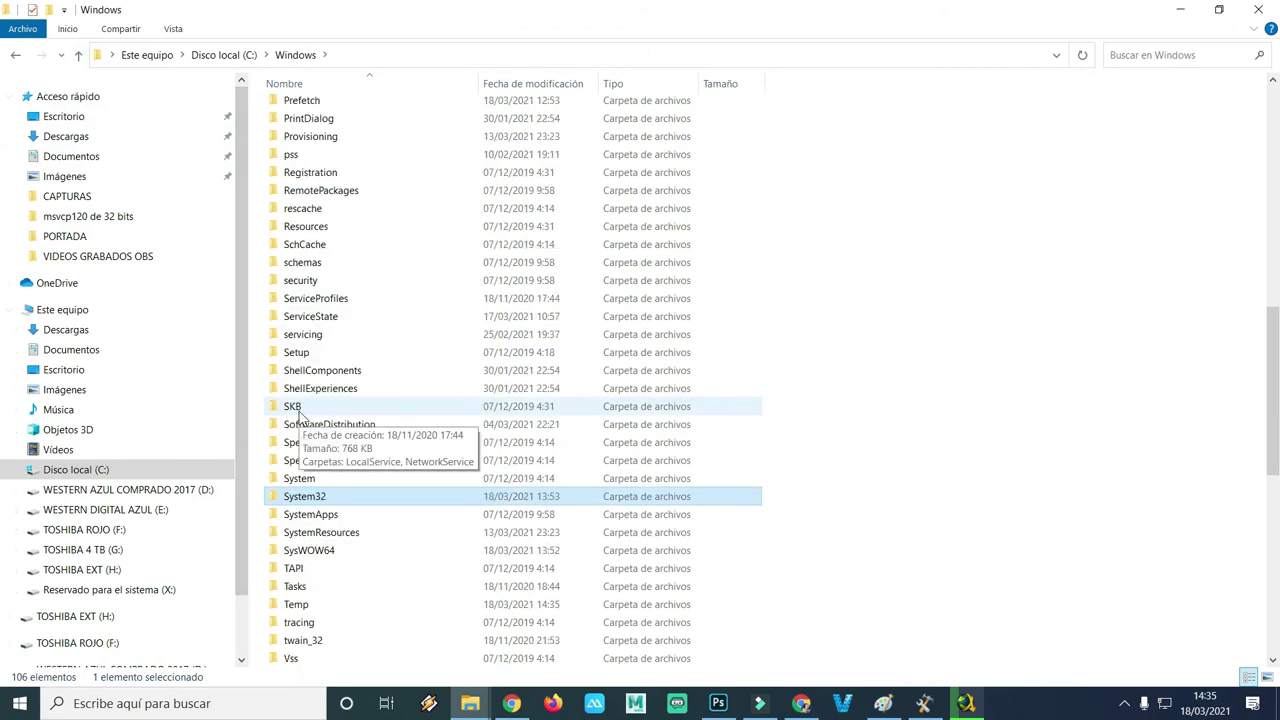
double_click(310, 553)
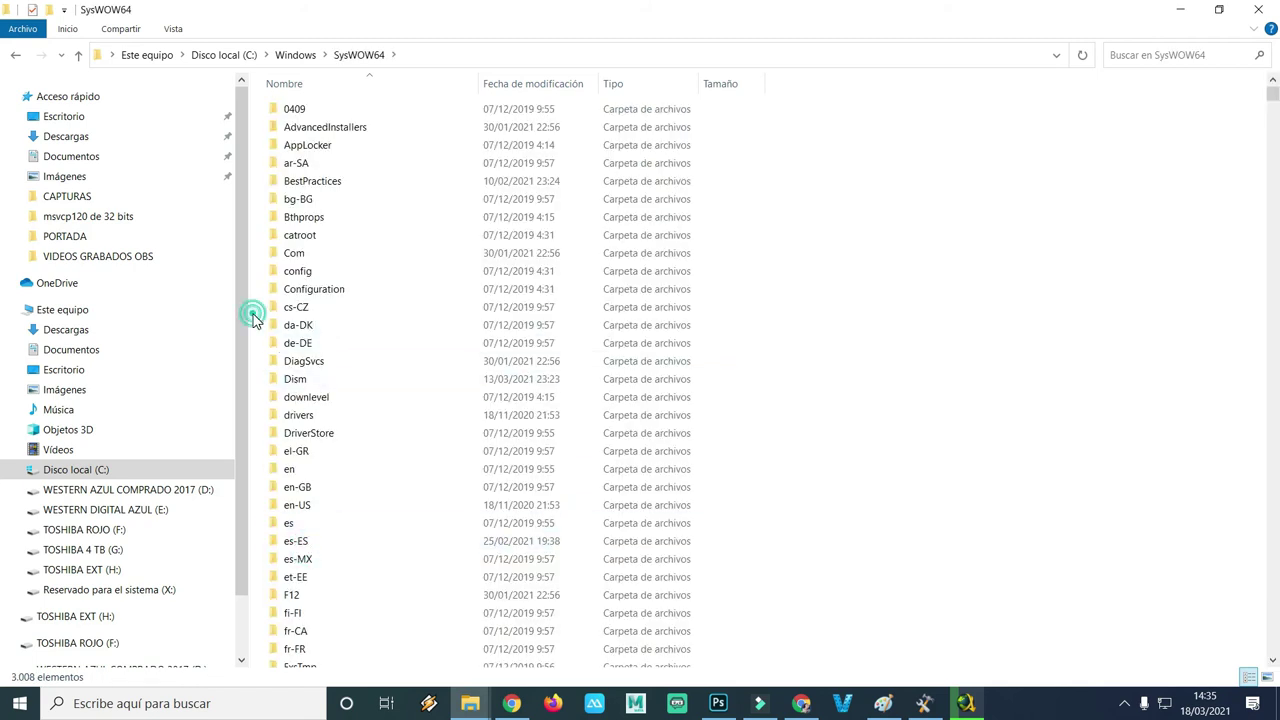
right_click(253, 318)
click(296, 406)
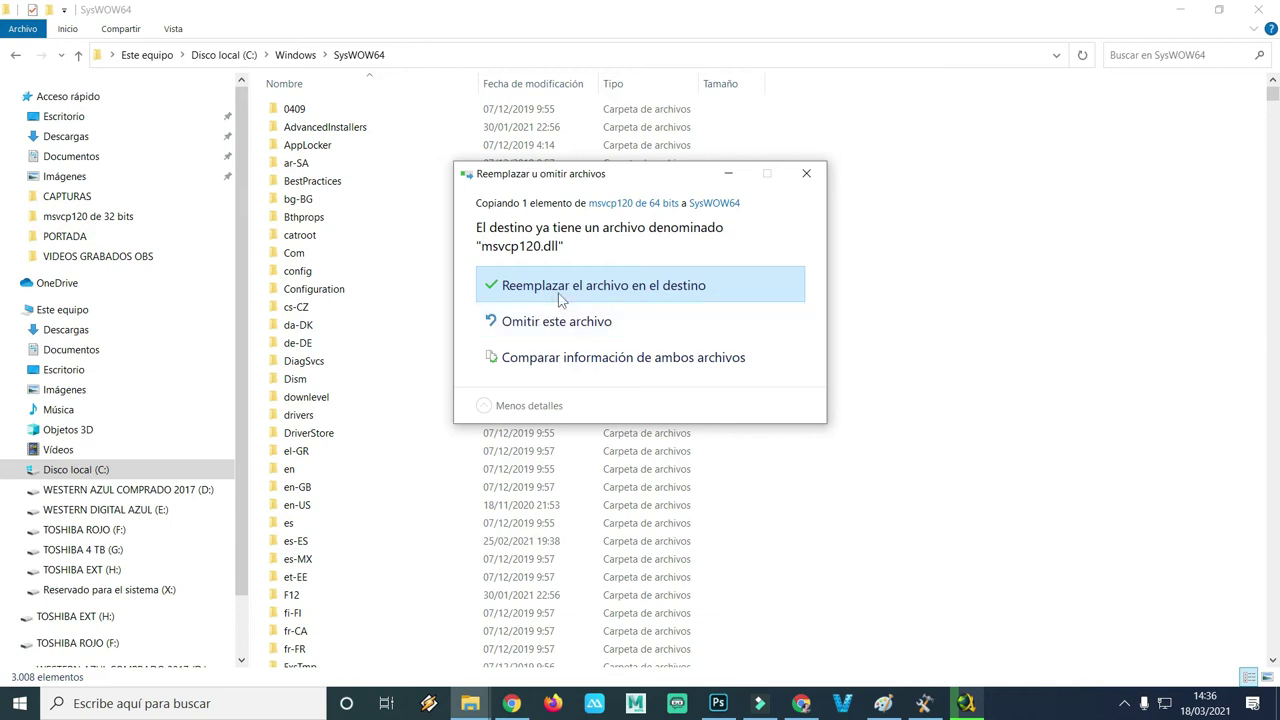
click(806, 173)
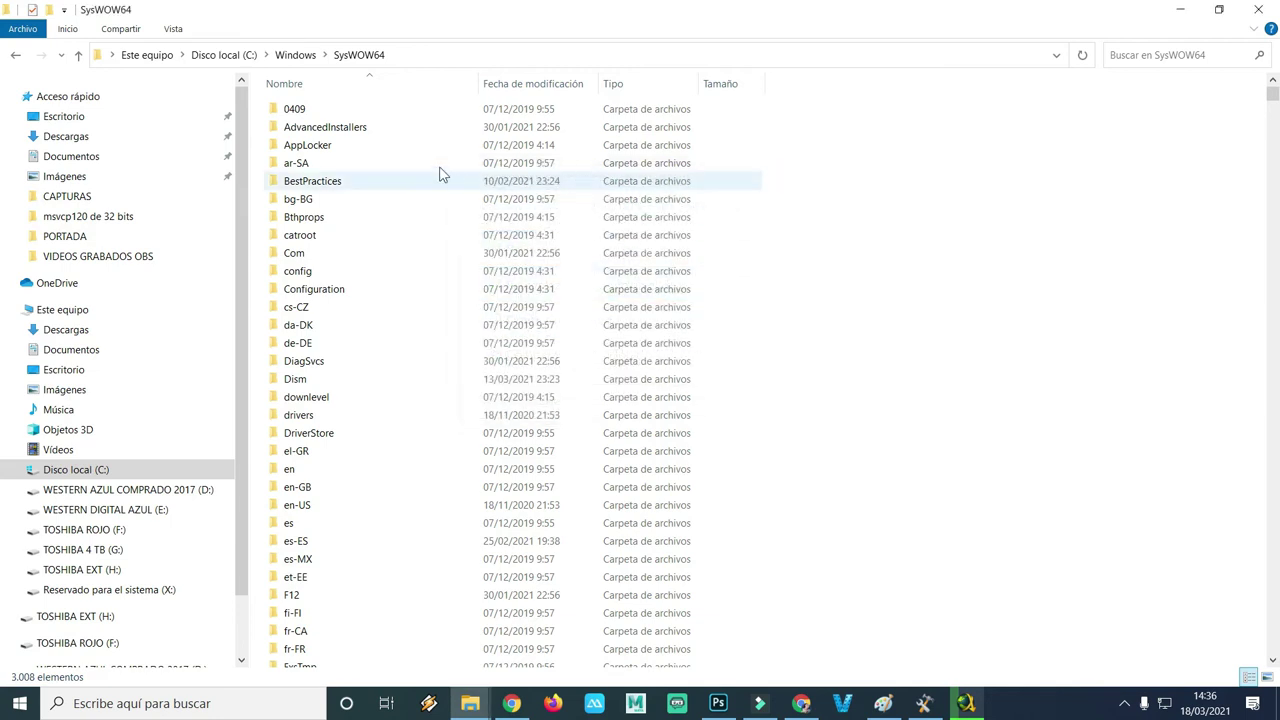
Return to the Windows folder and close both it and the msvcp120 de 64 bits folder window
click(16, 56)
scroll(318, 562, down, 2)
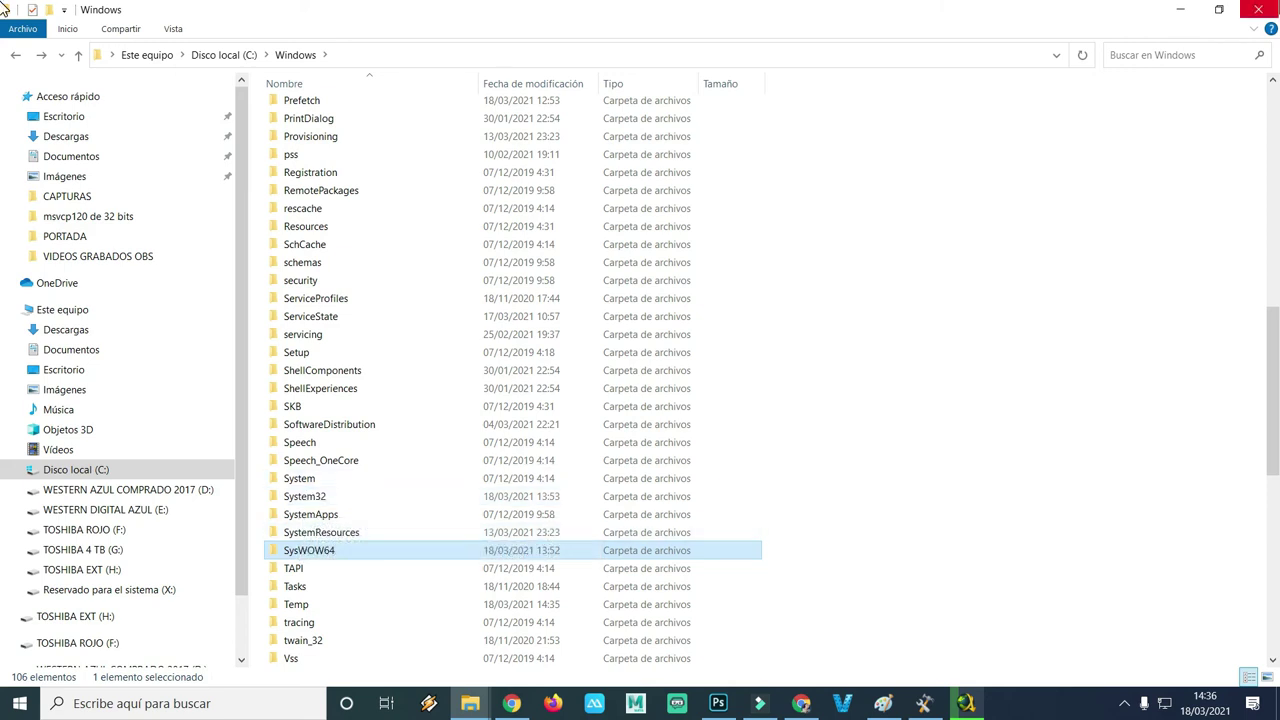
click(1258, 10)
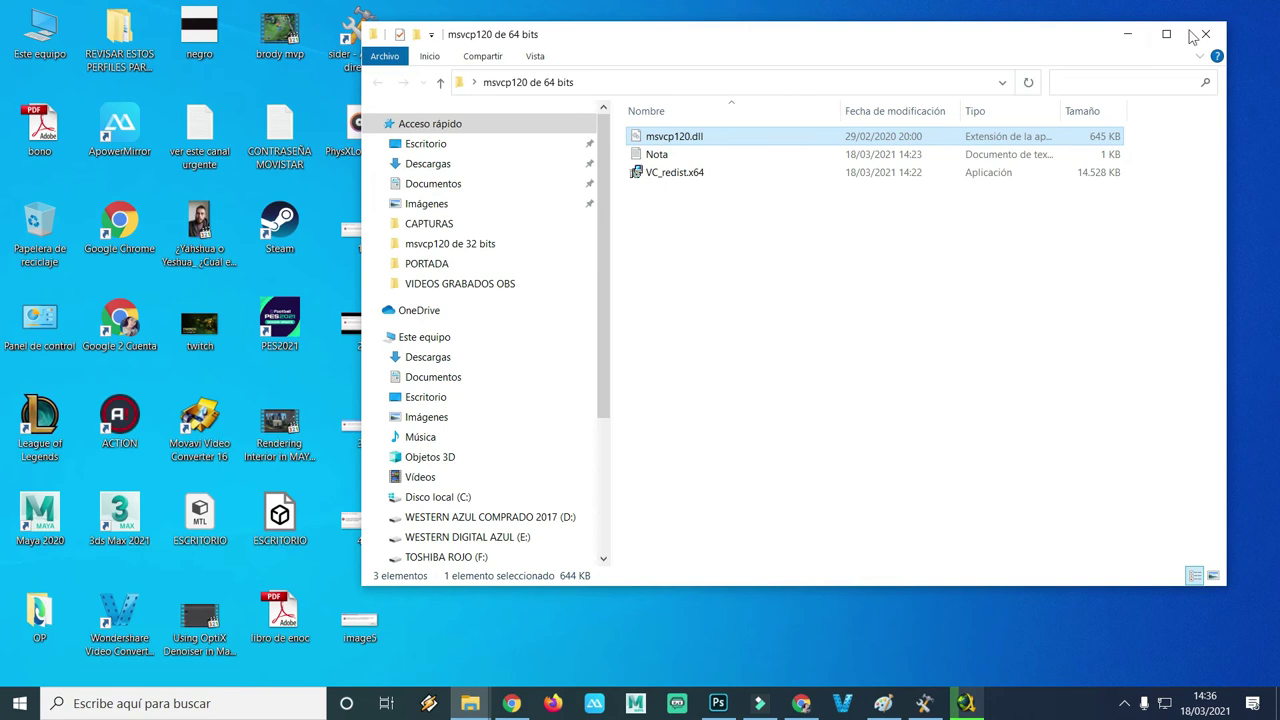
click(1205, 34)
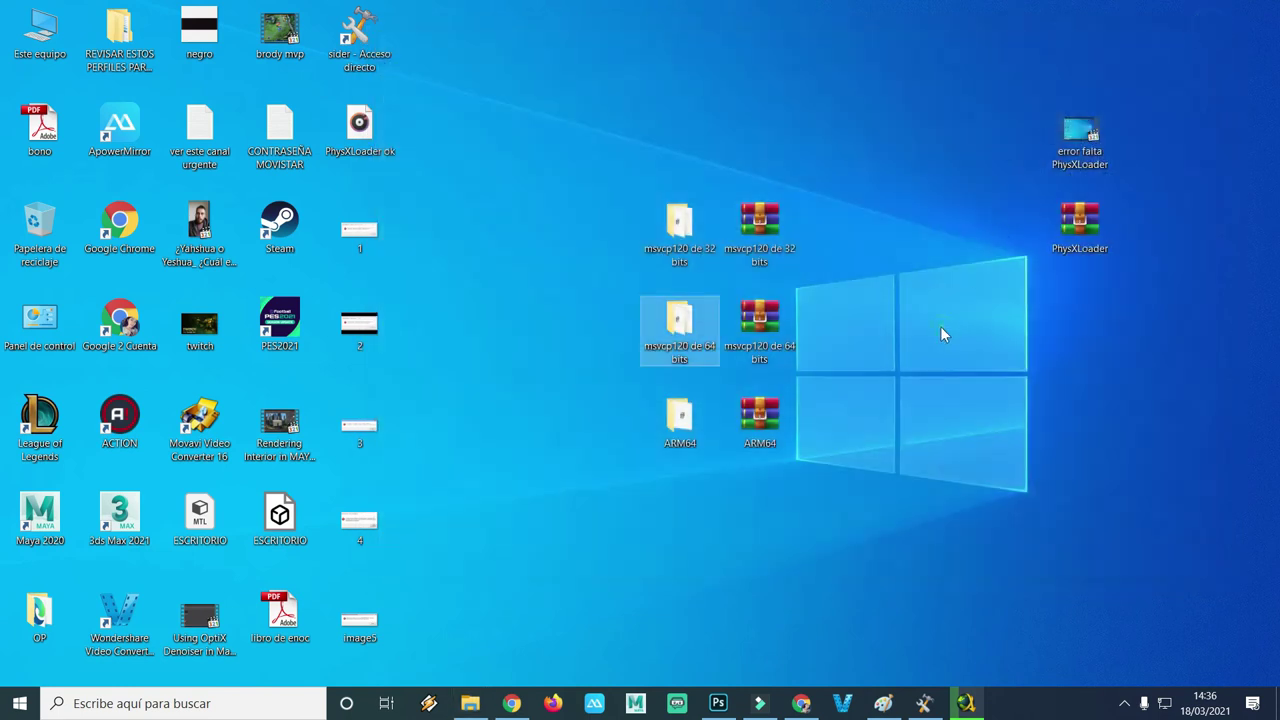
Examine msvcp120.dll and the VC_redist installer in the msvcp120 de 32 bits and msvcp120 de 64 bits folders, closing each folder
double_click(686, 250)
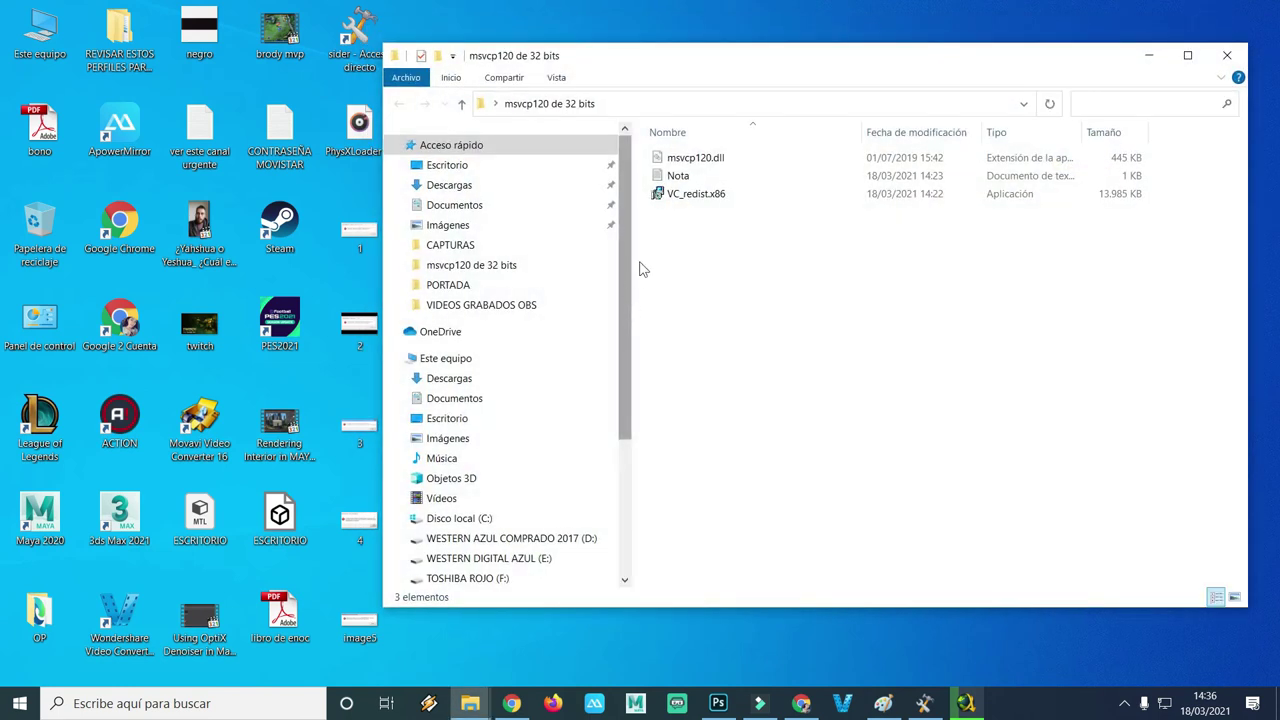
click(712, 194)
click(690, 159)
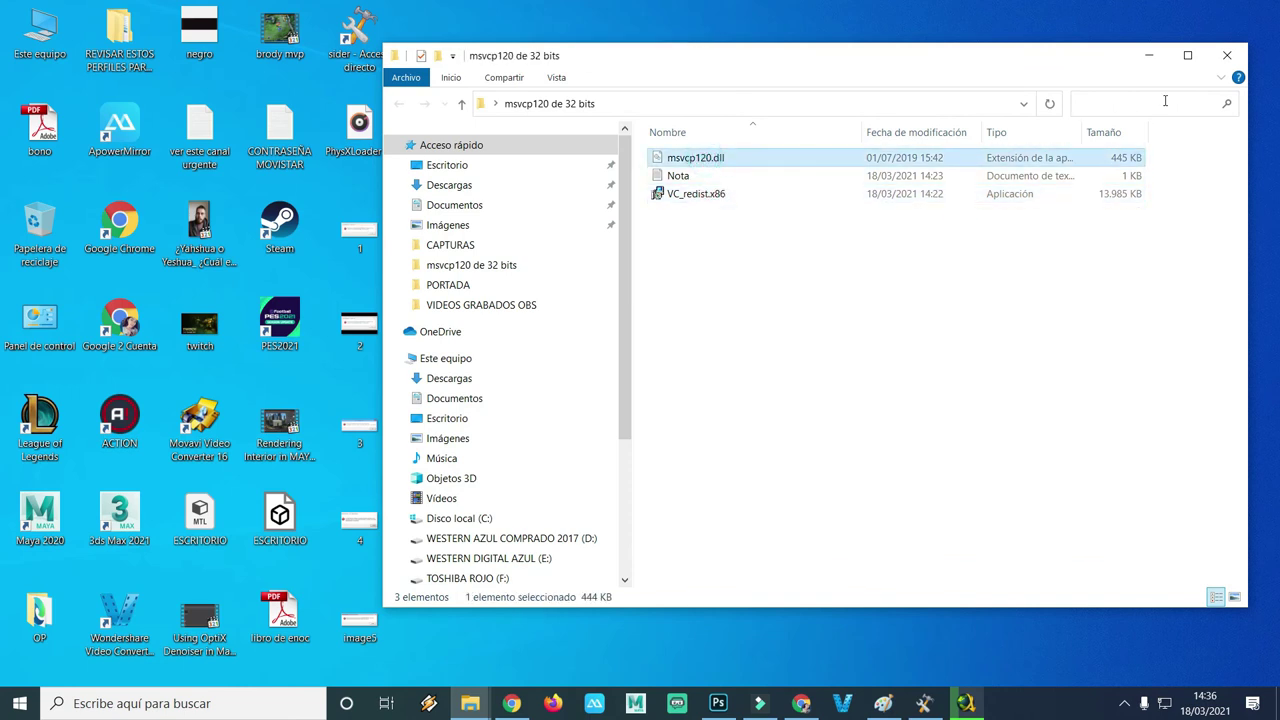
click(1214, 60)
double_click(679, 320)
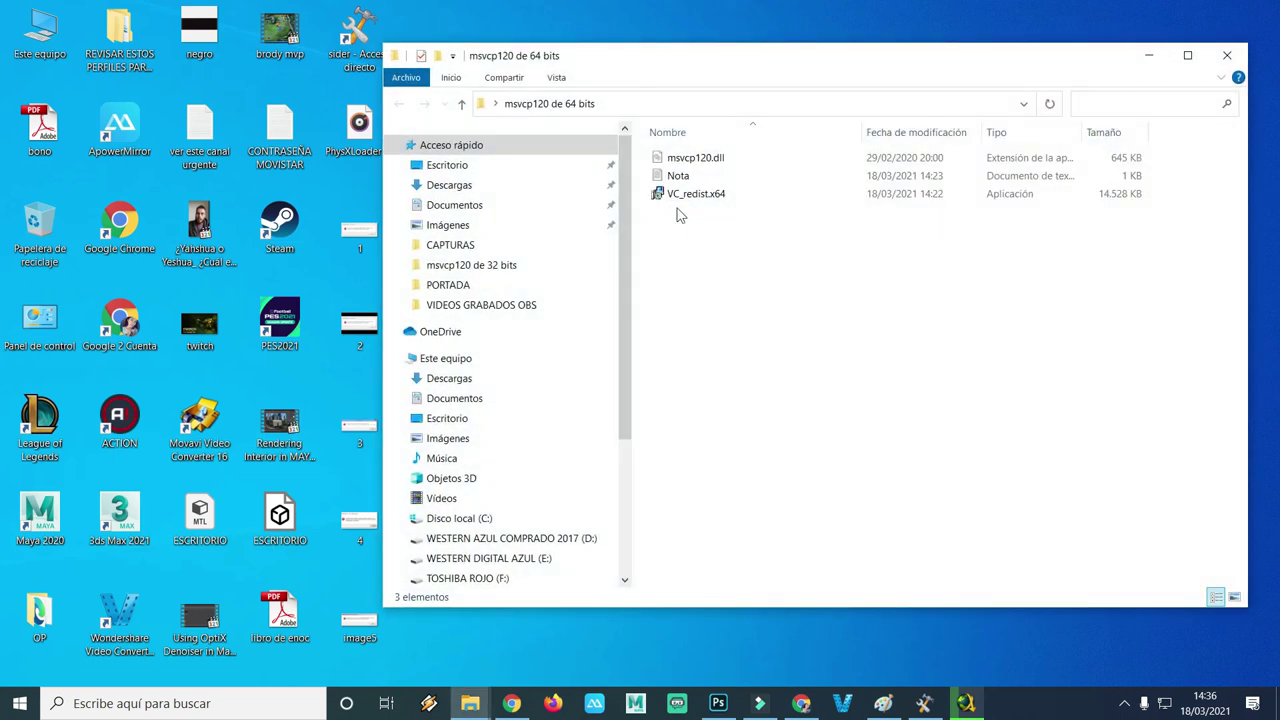
click(691, 194)
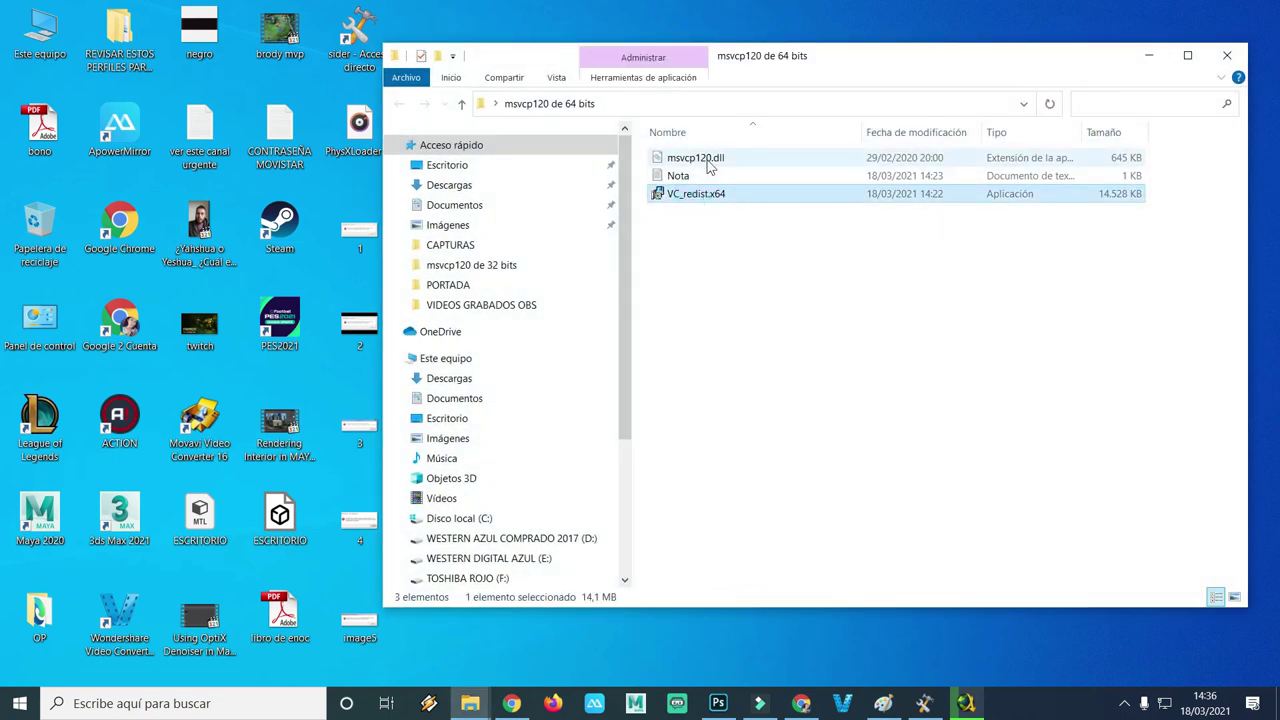
click(708, 160)
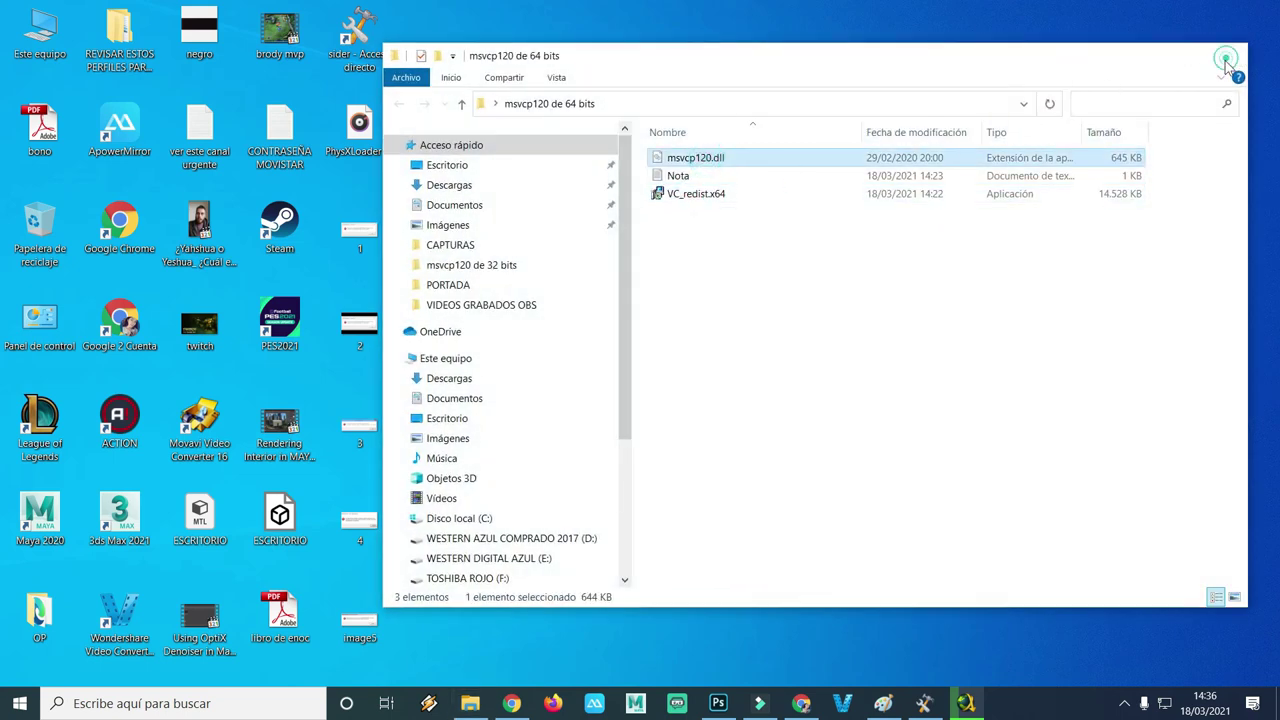
click(1227, 55)
Inspect the VC_redist.arm64 installer in the ARM64 folder and msvcp120.dll in the msvcp120 de 64 bits folder, closing each folder
double_click(690, 415)
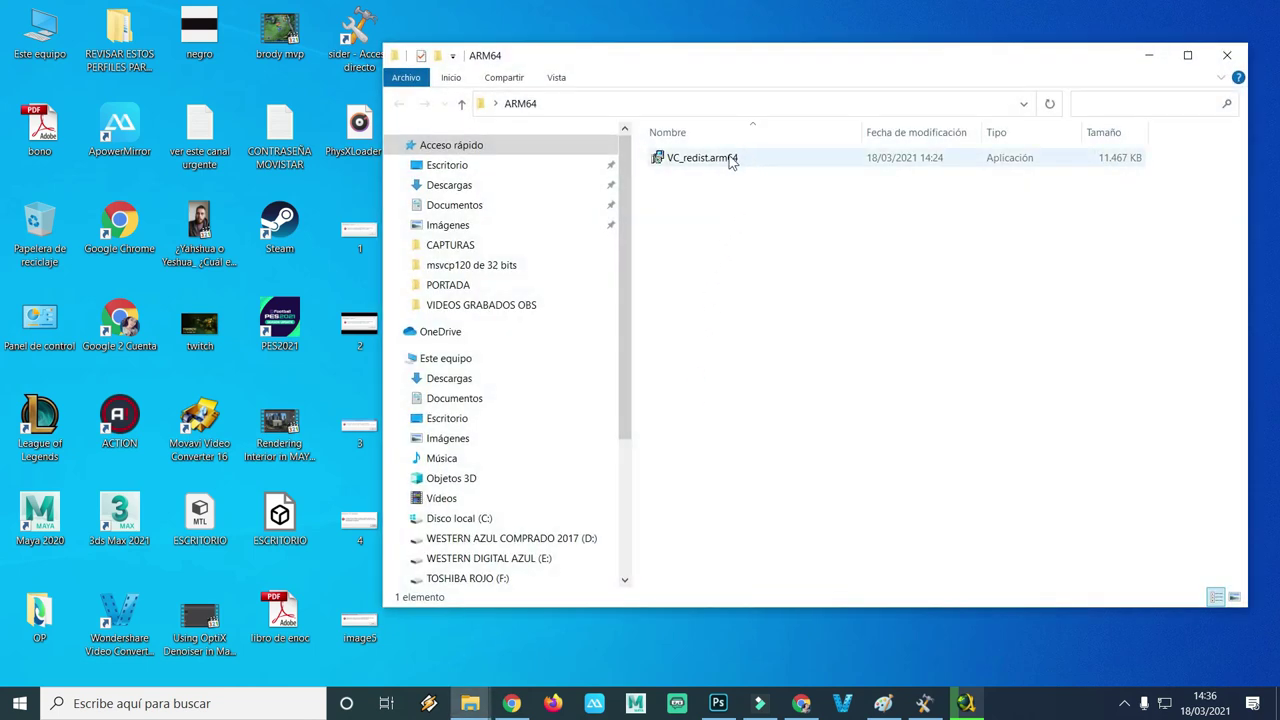
click(735, 160)
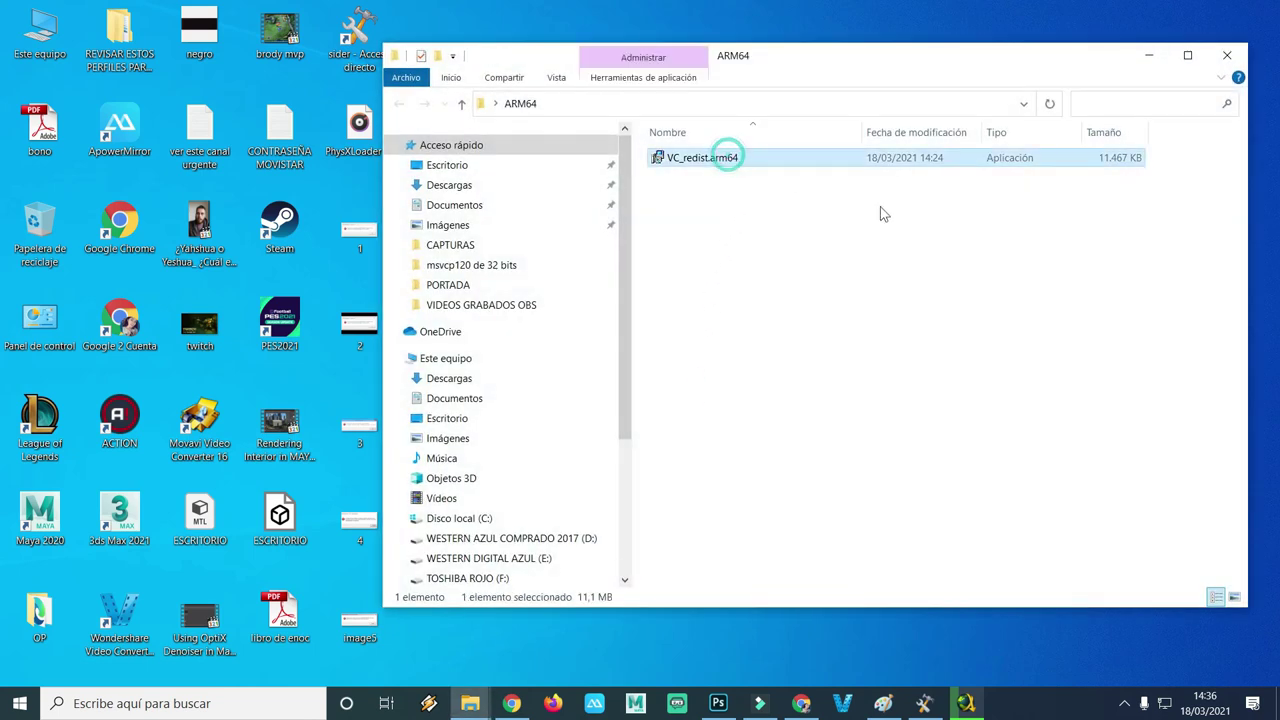
click(1227, 55)
double_click(663, 323)
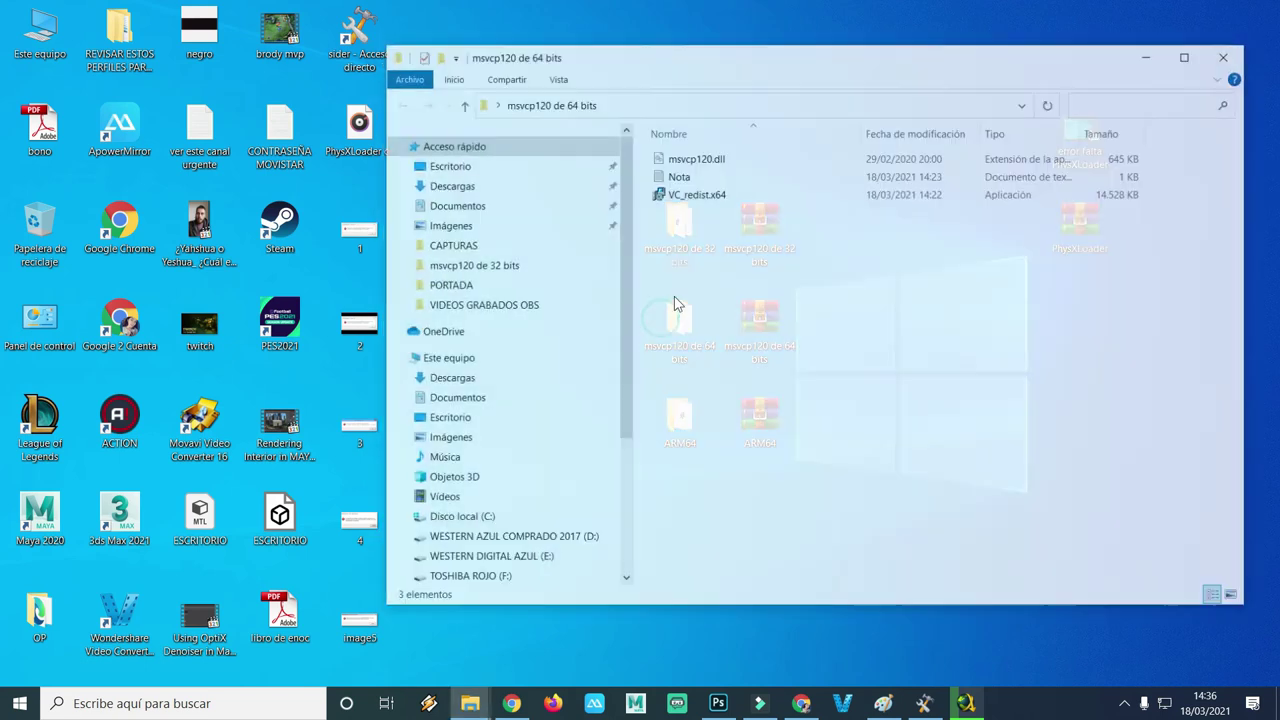
click(712, 160)
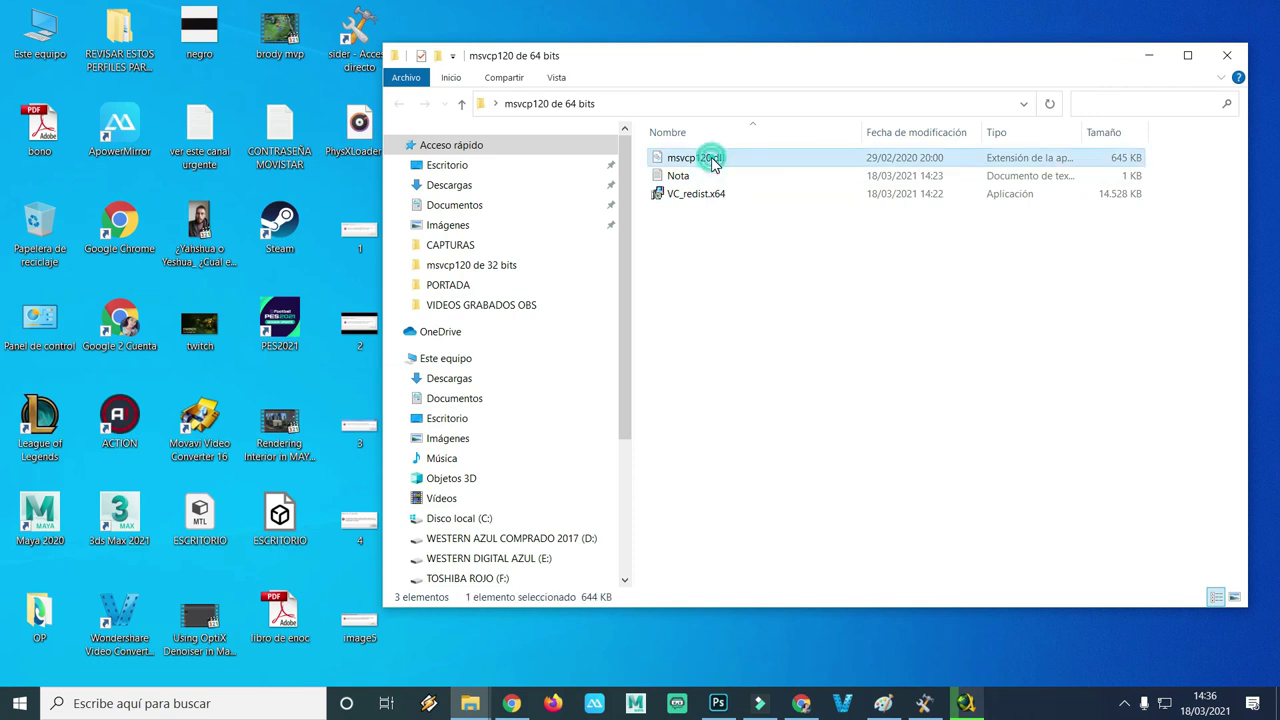
click(1227, 55)
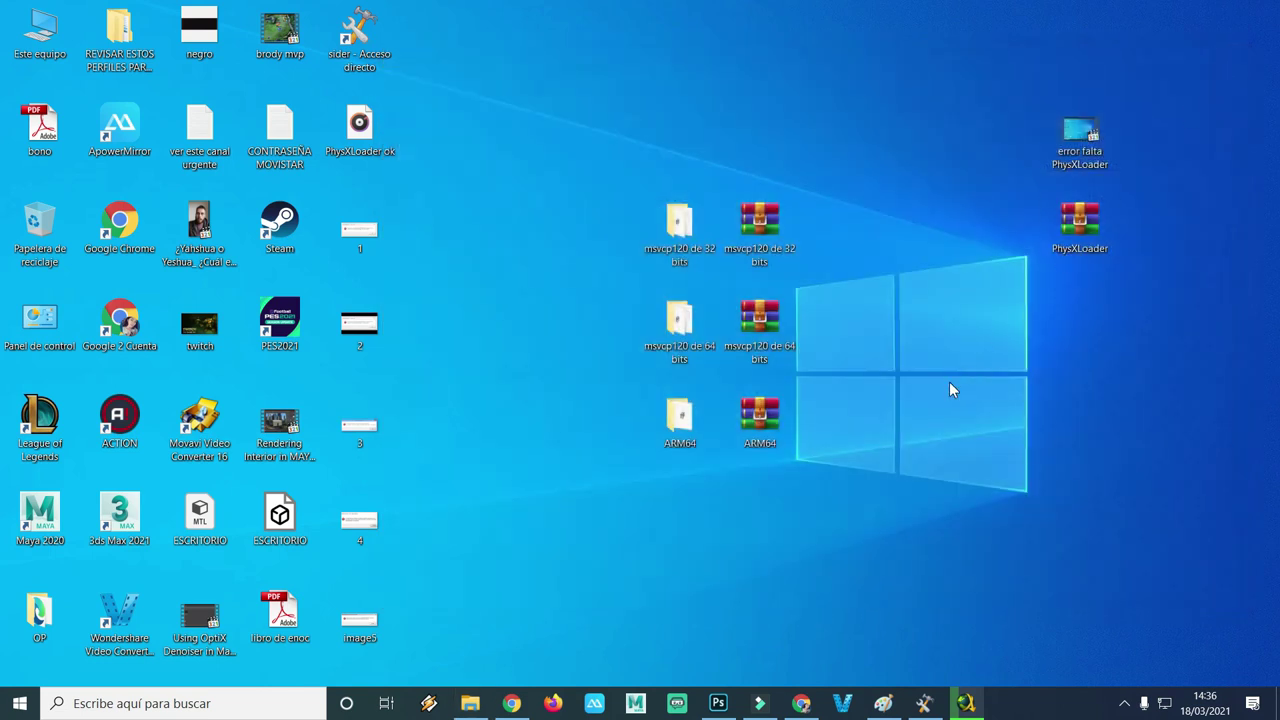